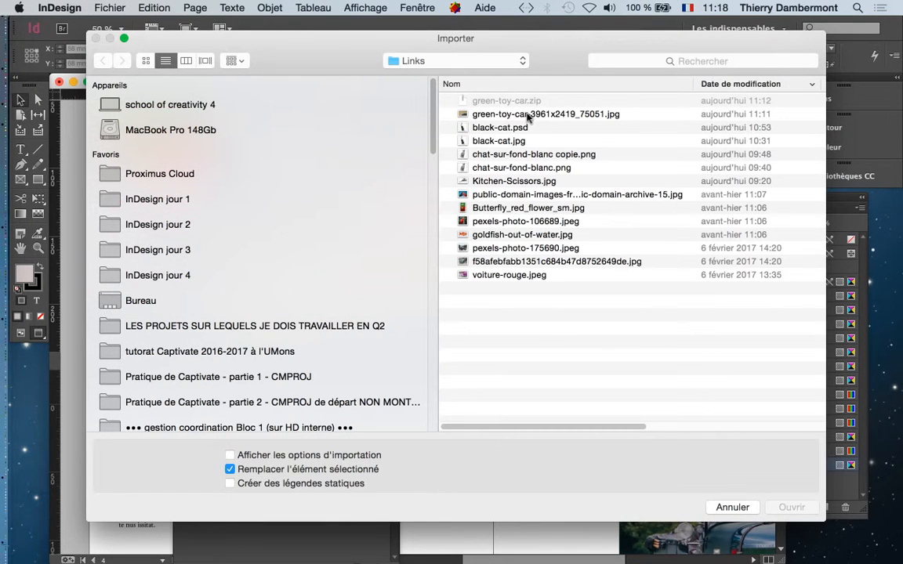
# Step: Place green-toy-car-3961x2419_75051.jpg near the page bottom beside the "Les espèces tropicales" heading, at about X 169 mm, Y 166 mm
pyautogui.click(591, 115)
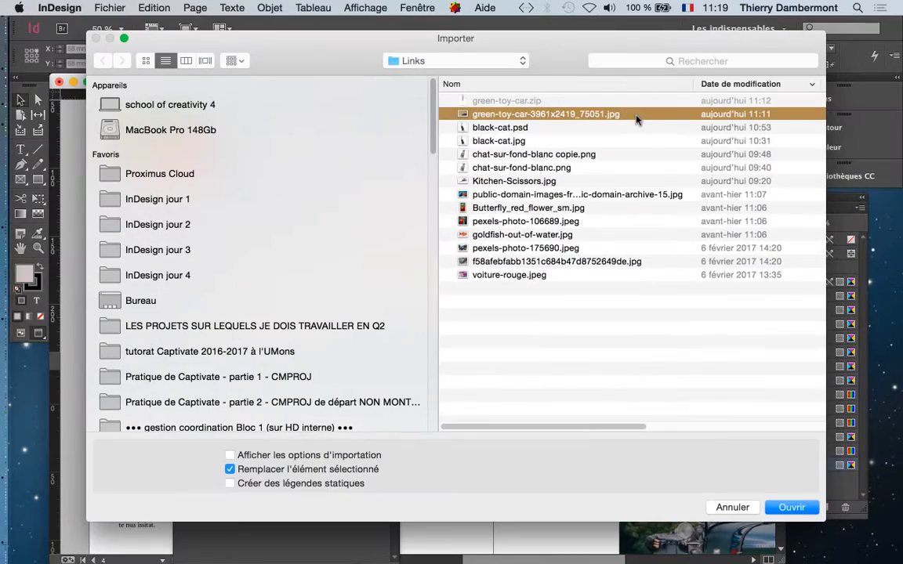
pyautogui.click(790, 507)
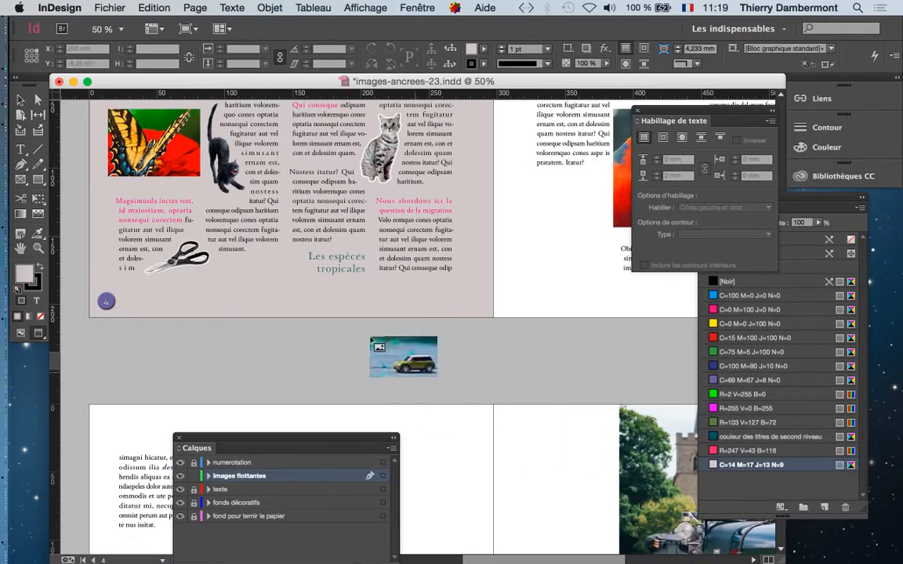
pyautogui.click(239, 259)
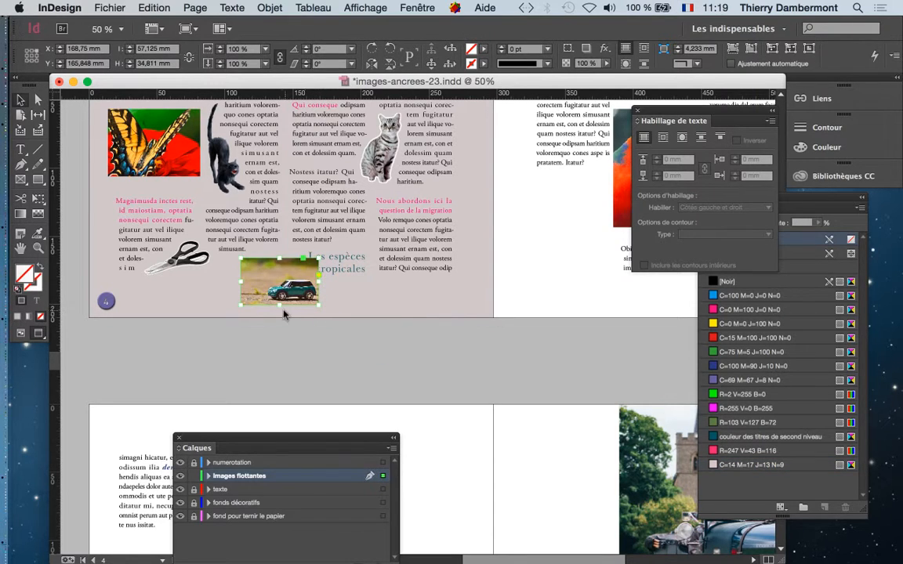
# Step: Move the car image over the text columns above the "Les espèces tropicales" heading, to about X 174 mm, Y 122 mm
pyautogui.press('super+1')
pyautogui.scroll(2, 281, 310)
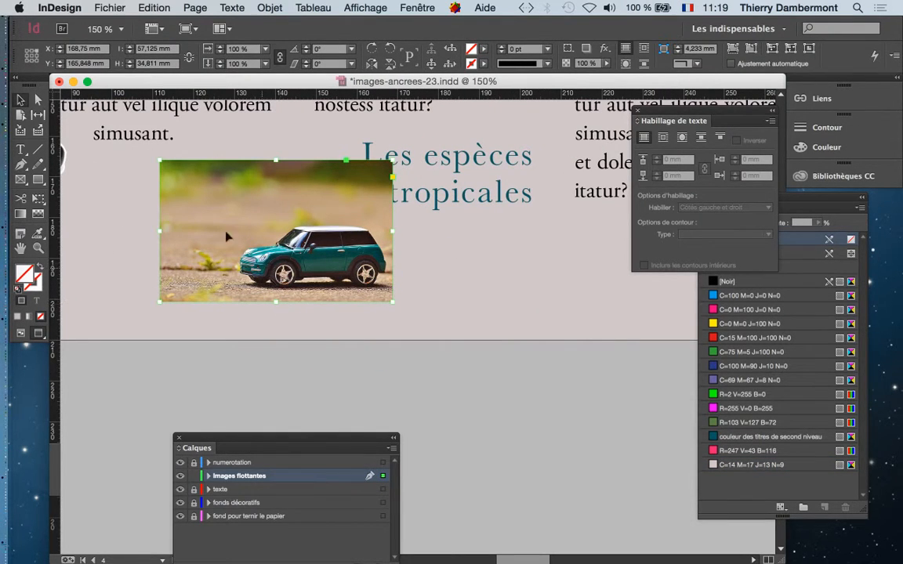
pyautogui.moveTo(302, 210); pyautogui.dragTo(267, 201)
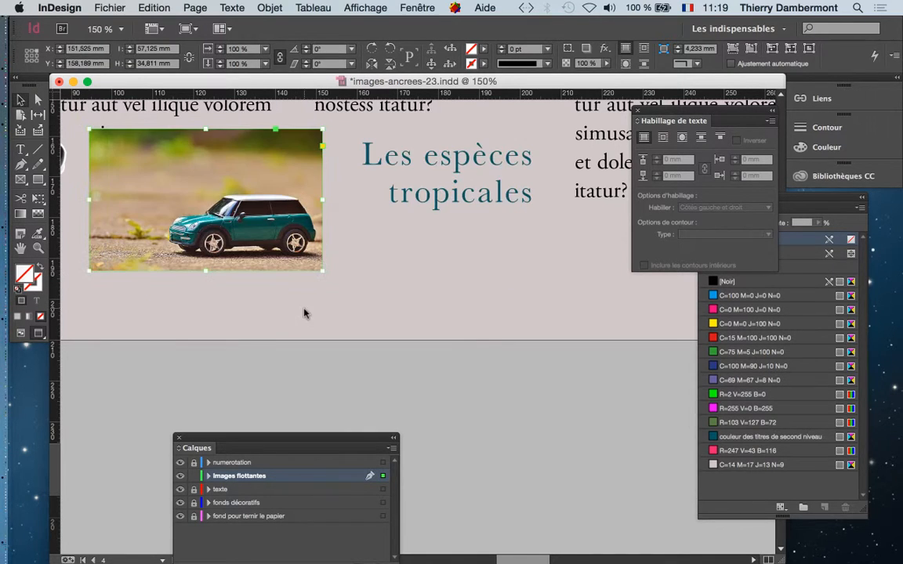
pyautogui.scroll(-3, 304, 313)
pyautogui.scroll(-1, 304, 314)
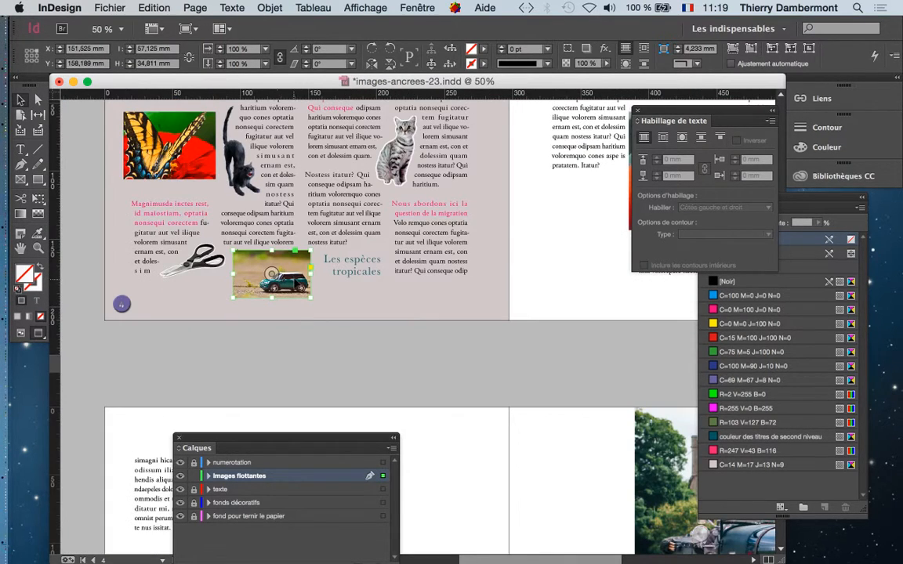
pyautogui.moveTo(294, 284); pyautogui.dragTo(326, 245)
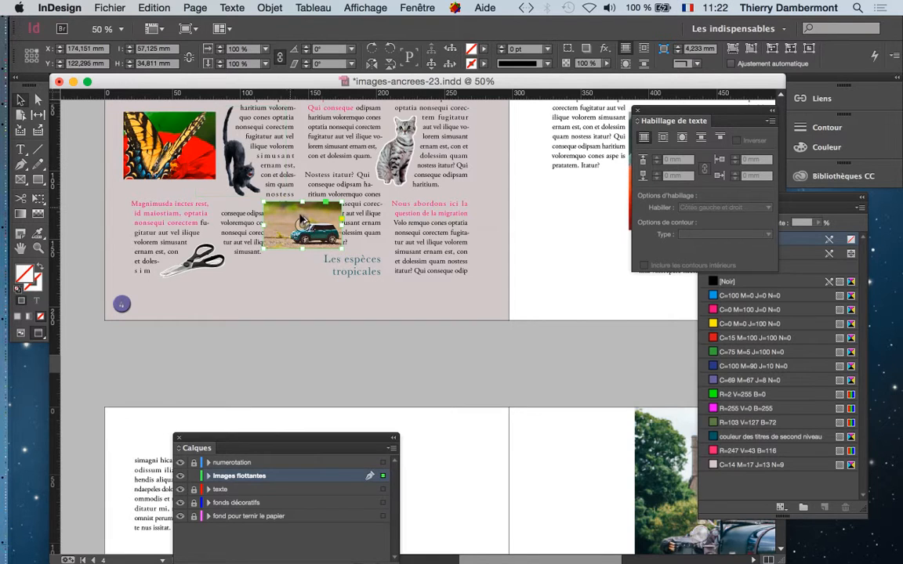
# Step: Apply a clipping mask (Masque) of type Tracé Photoshop to the car image, using the path Tracé 1
pyautogui.scroll(3, 271, 198)
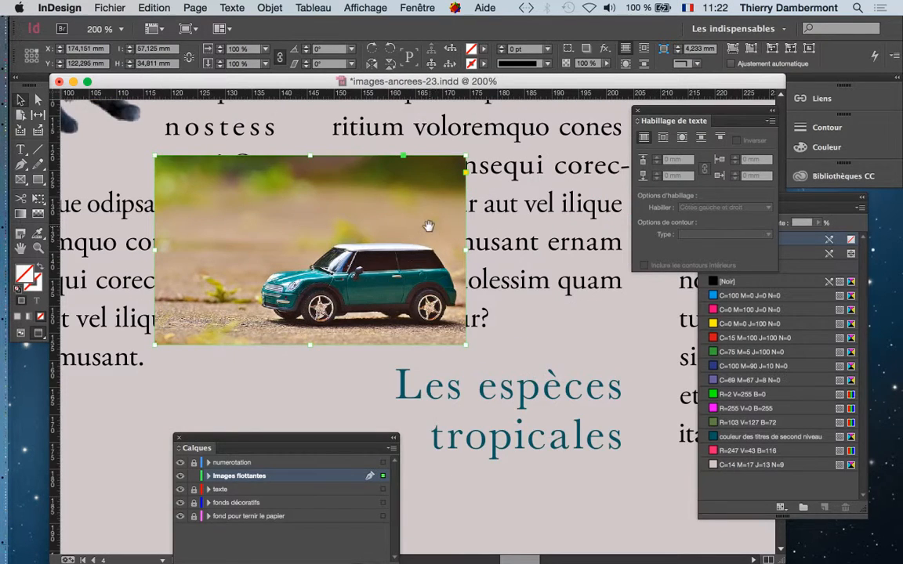
pyautogui.moveTo(429, 226); pyautogui.dragTo(487, 254)
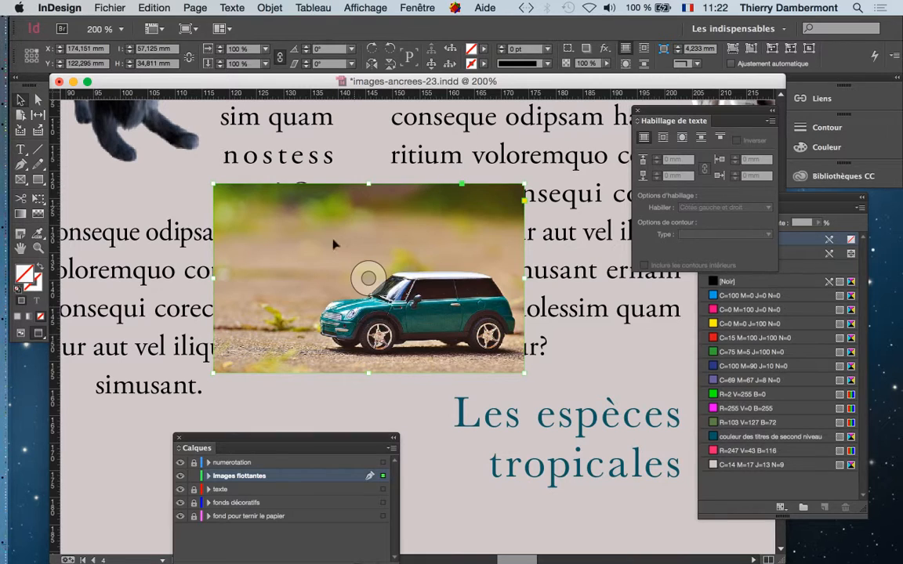
pyautogui.click(269, 8)
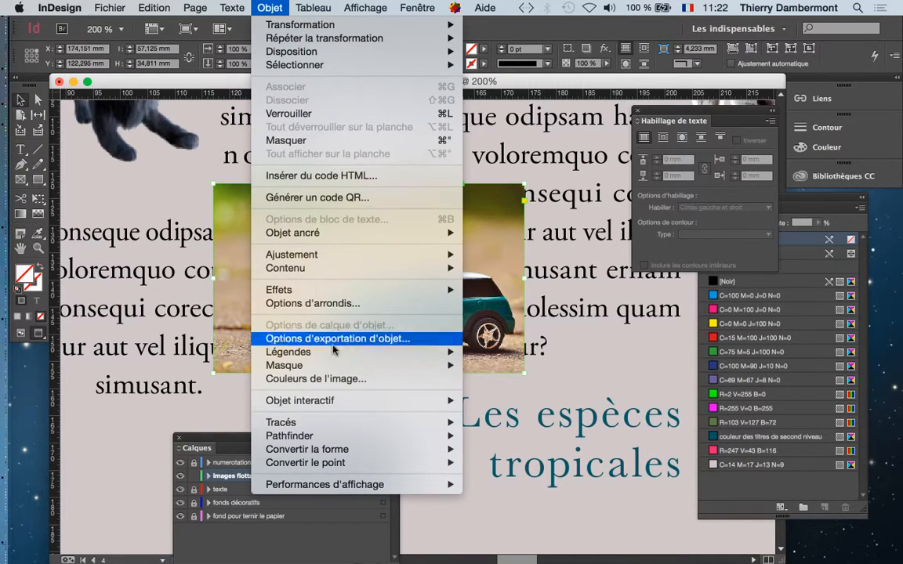
pyautogui.moveTo(331, 366)
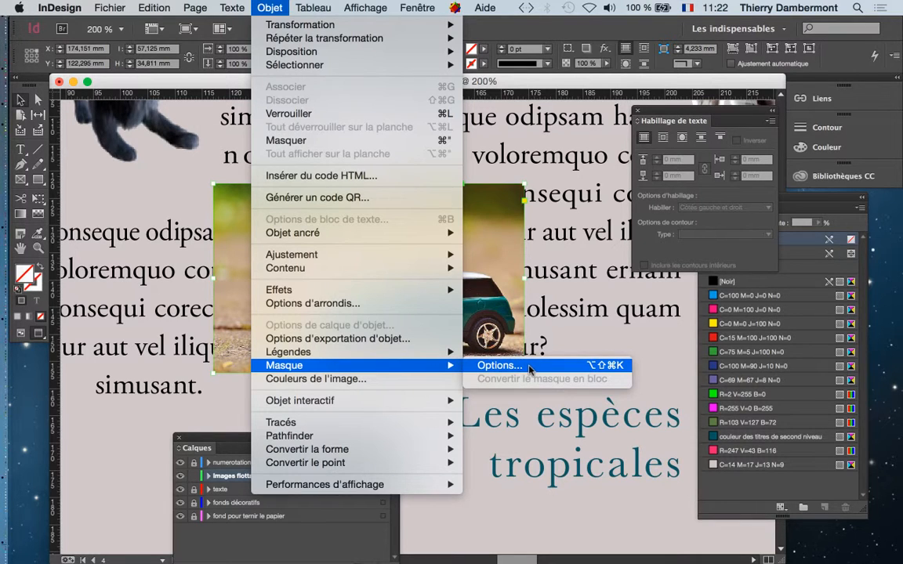
pyautogui.click(529, 369)
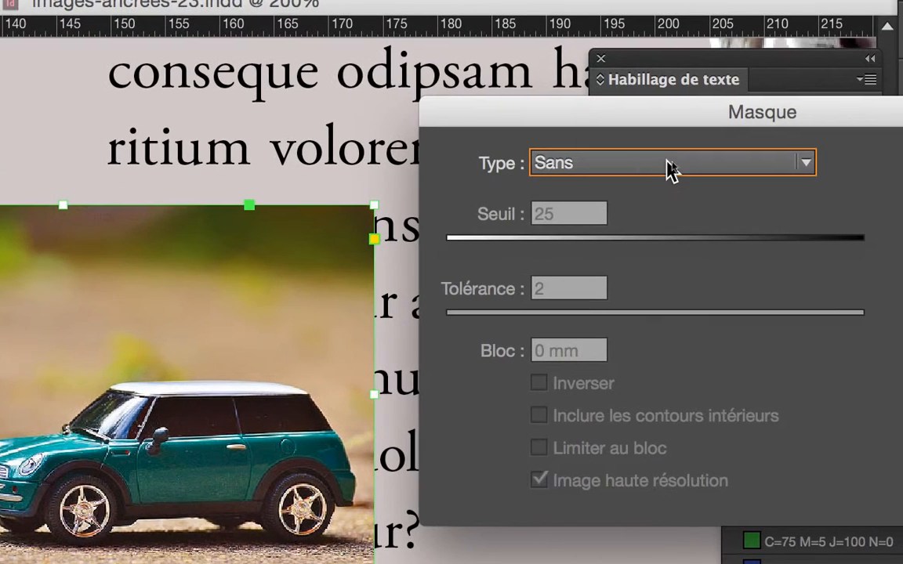
pyautogui.click(689, 166)
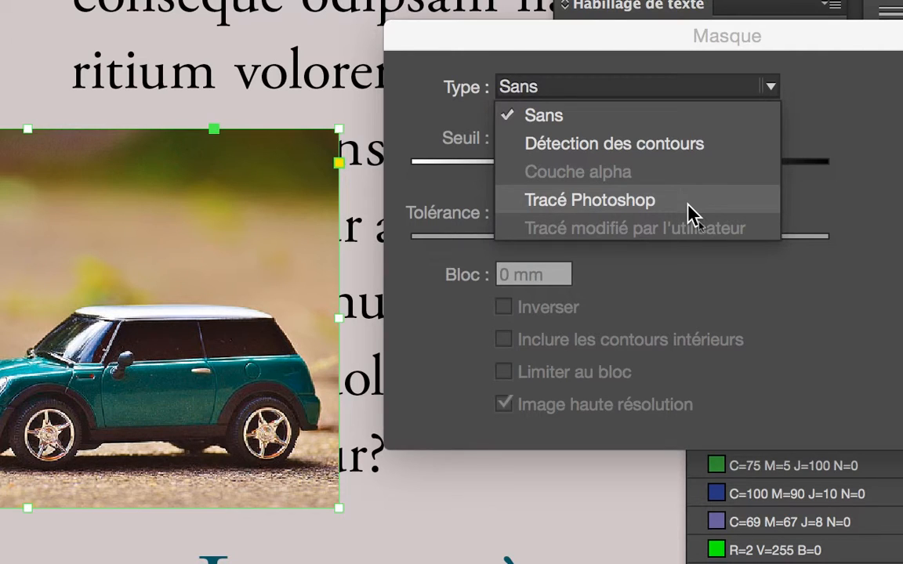
pyautogui.click(689, 201)
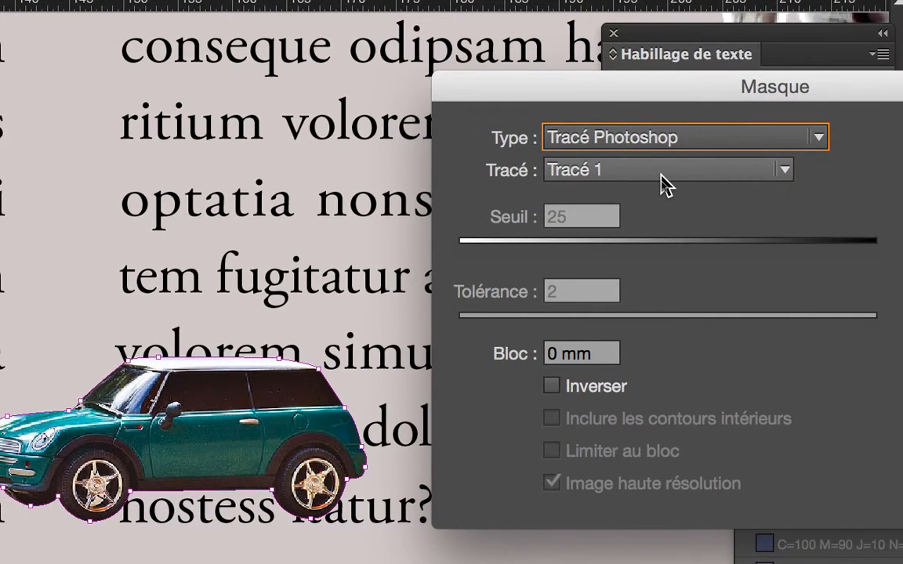
pyautogui.click(685, 181)
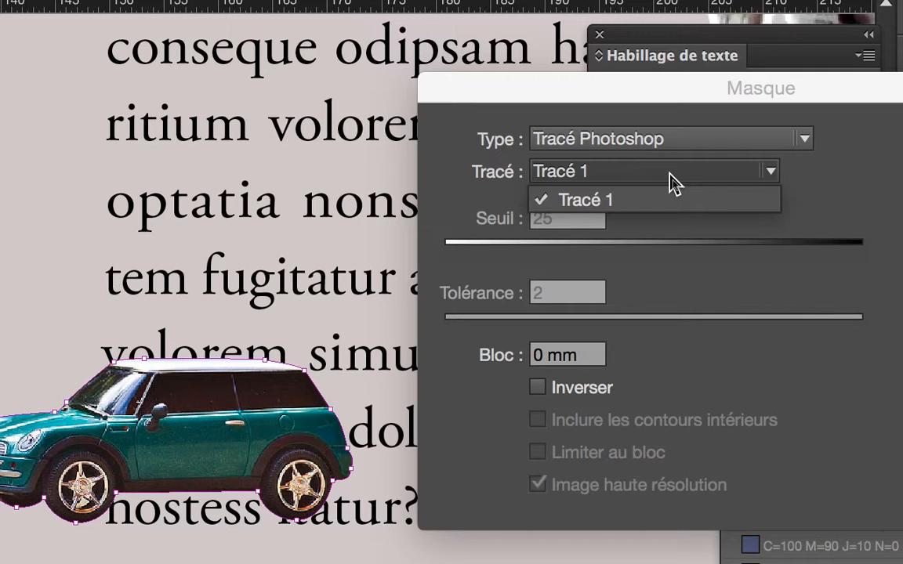
pyautogui.click(673, 190)
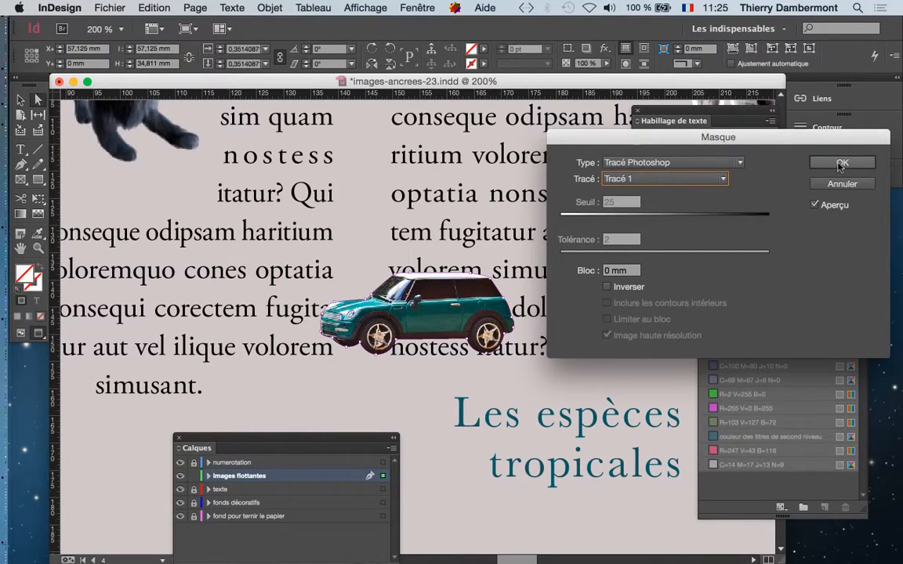
pyautogui.click(841, 162)
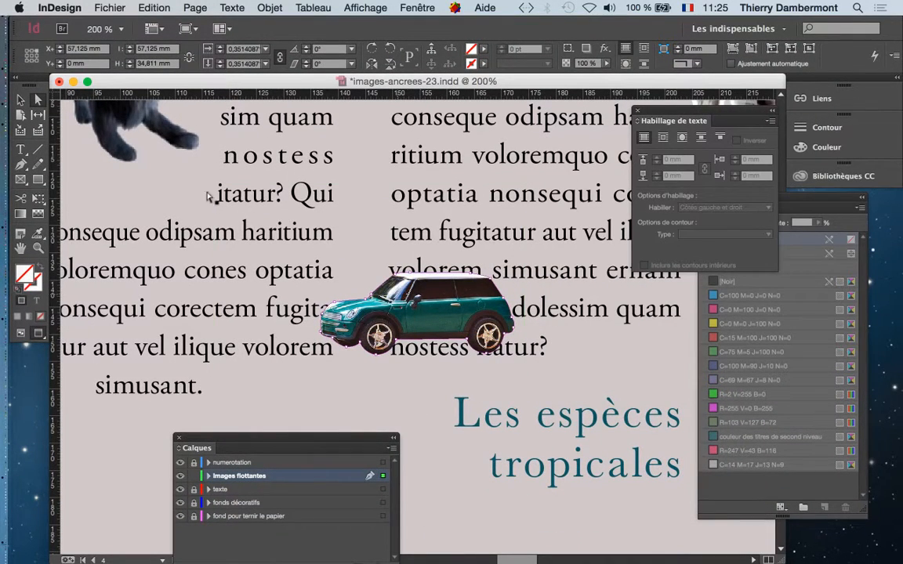
# Step: Move the clipped car so it overlaps both text columns, to about X 154 mm, Y 117 mm
pyautogui.click(20, 99)
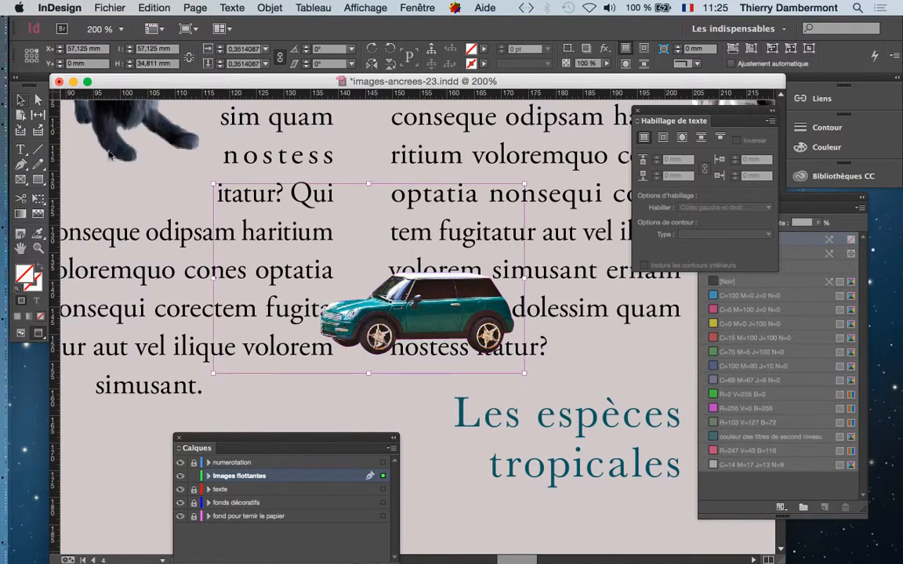
pyautogui.click(527, 500)
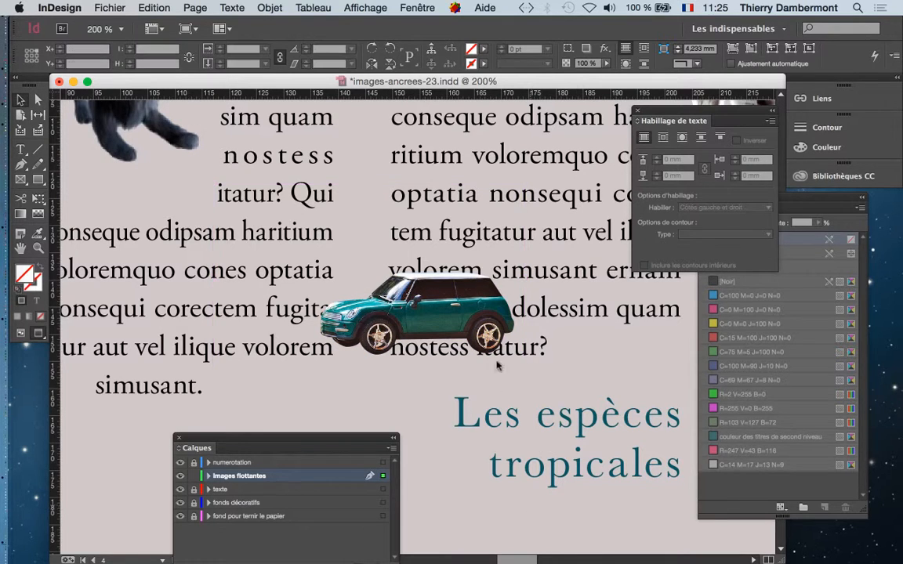
pyautogui.moveTo(448, 329); pyautogui.dragTo(334, 306)
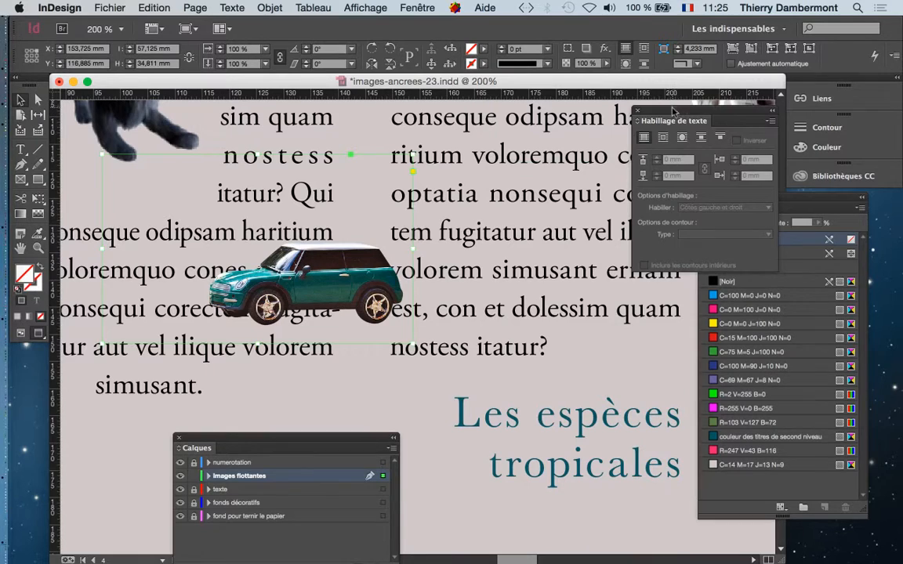
# Step: Apply text wrap around the car's object shape, with the contour type Identique au masque
pyautogui.moveTo(672, 110); pyautogui.dragTo(557, 147)
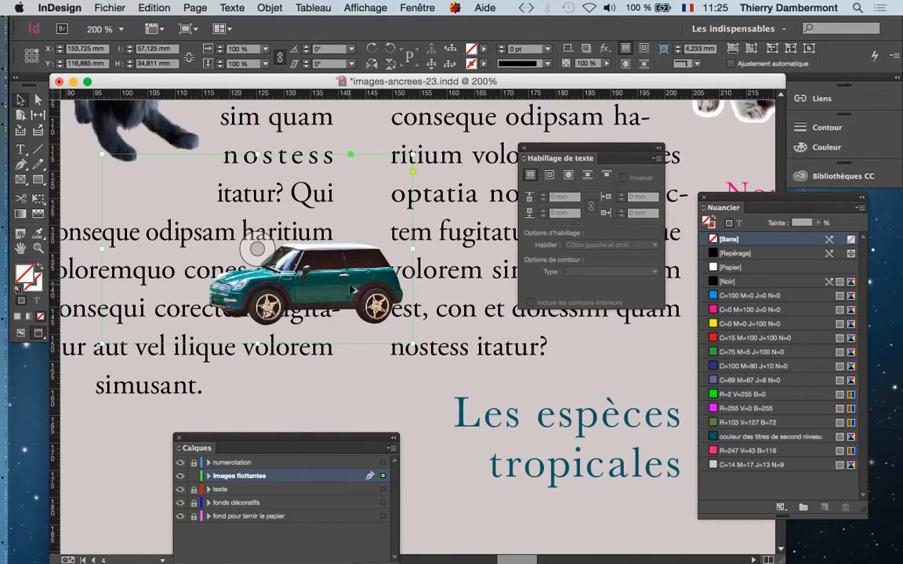
pyautogui.press('super+minus')
pyautogui.press('super+minus')
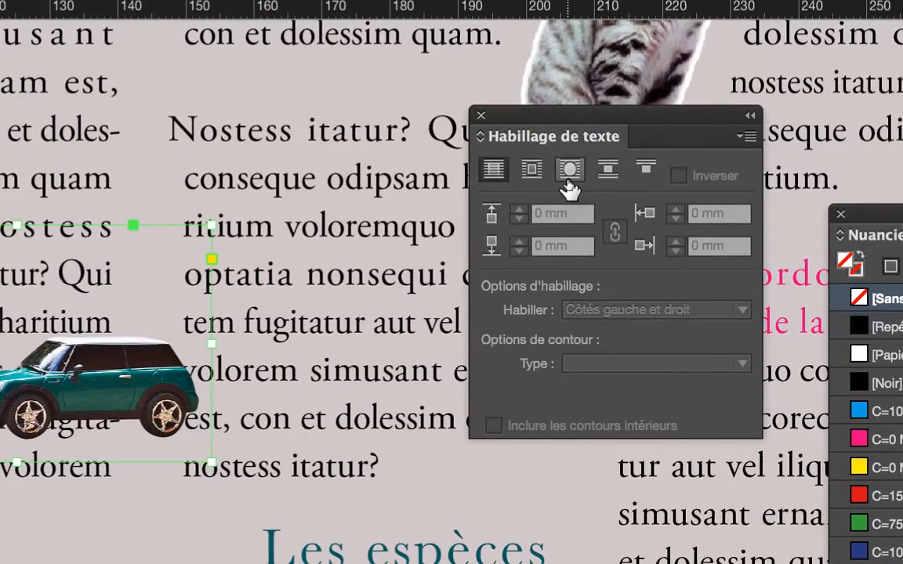
pyautogui.click(569, 188)
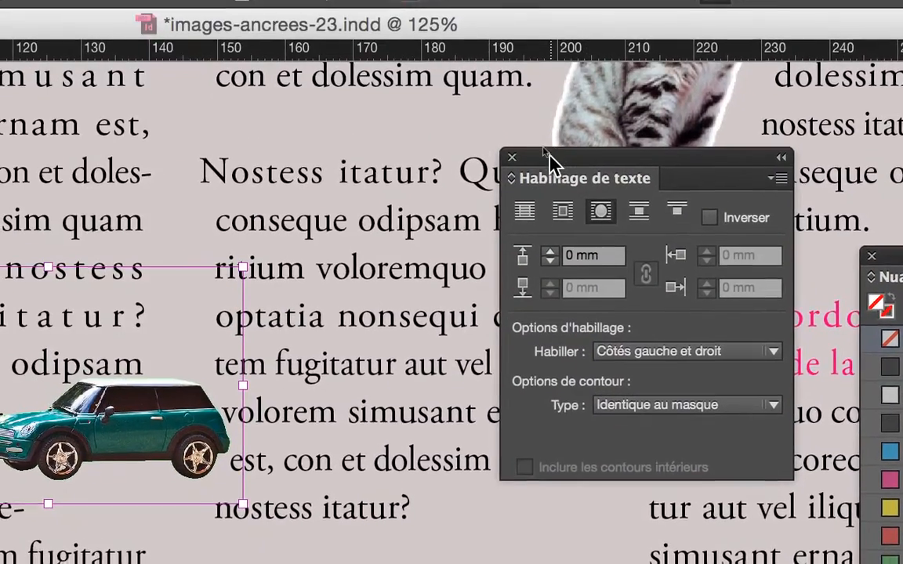
pyautogui.moveTo(517, 117); pyautogui.dragTo(303, 99)
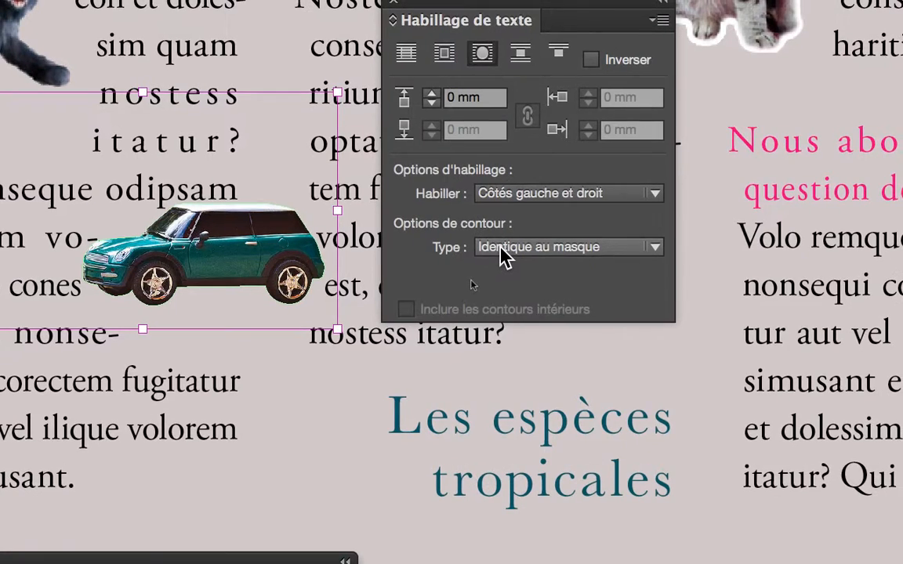
# Step: Try Tracé Photoshop as the car's wrap contour type and switch it back to Identique au masque
pyautogui.click(526, 271)
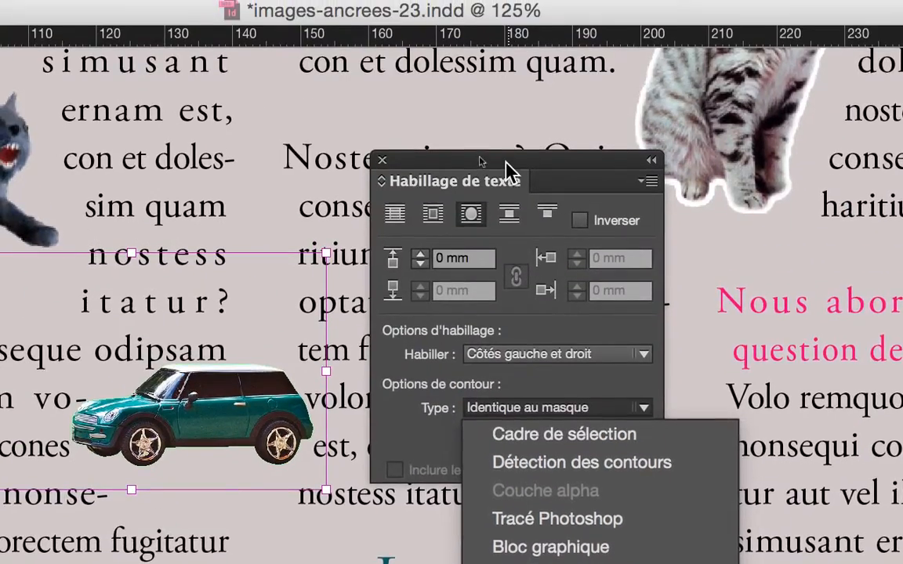
pyautogui.click(503, 163)
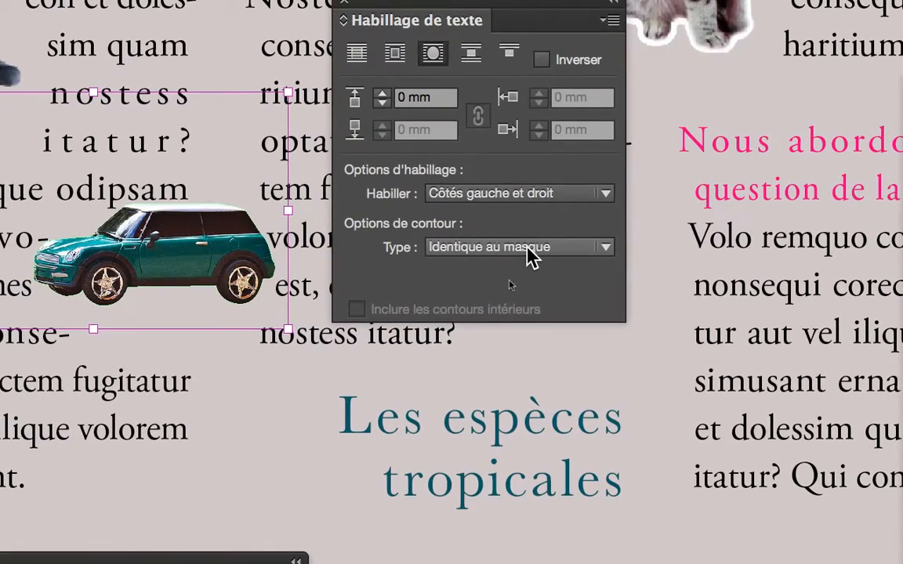
pyautogui.click(527, 246)
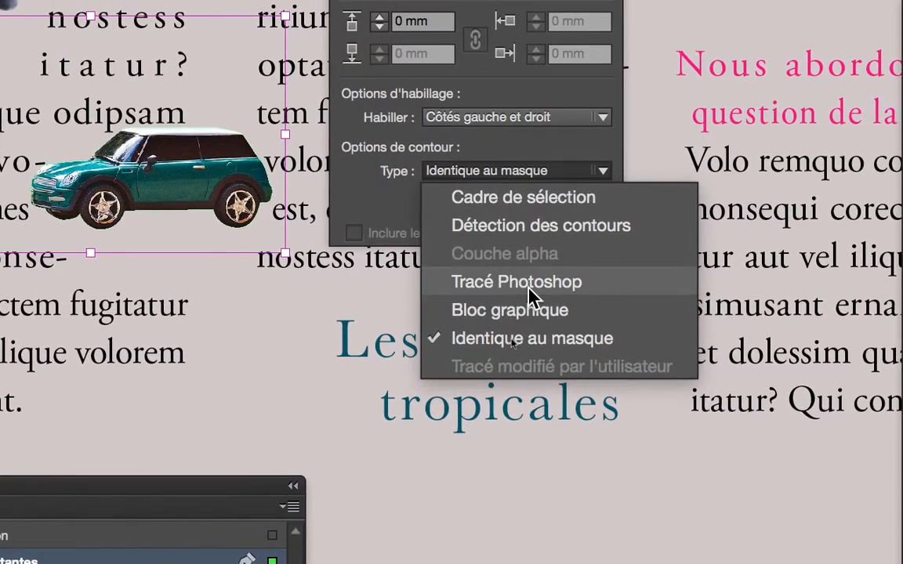
pyautogui.click(529, 282)
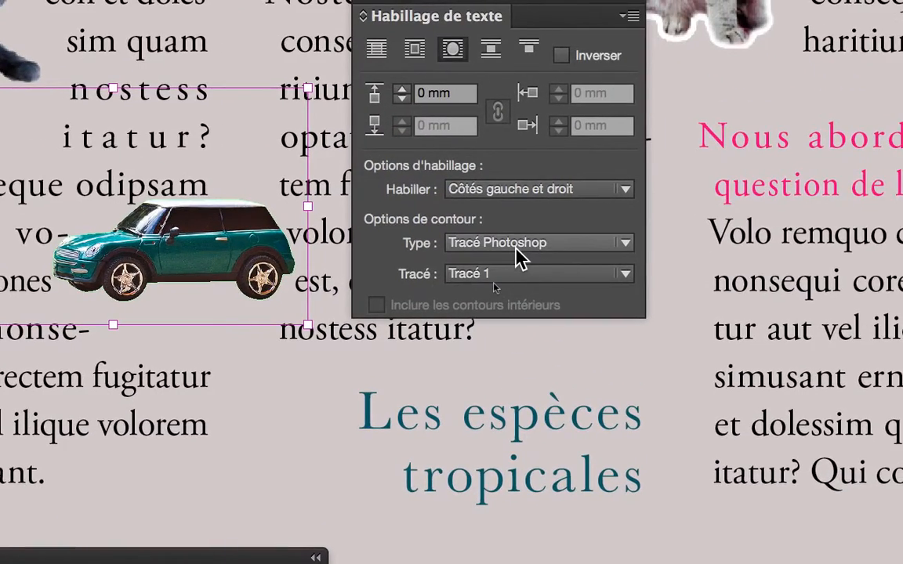
pyautogui.click(516, 249)
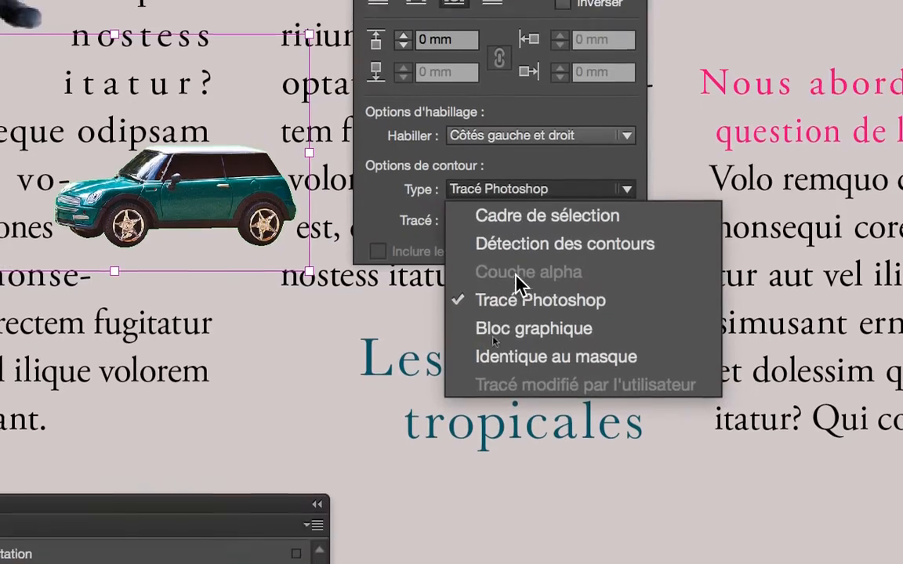
pyautogui.click(523, 311)
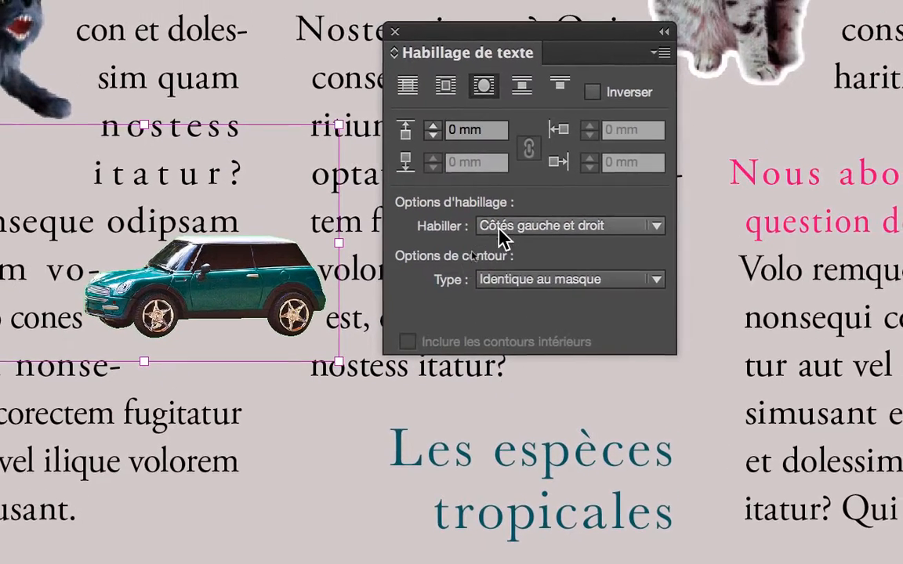
# Step: Set the car's text wrap to Plus grande zone with an offset of 3 mm
pyautogui.click(478, 194)
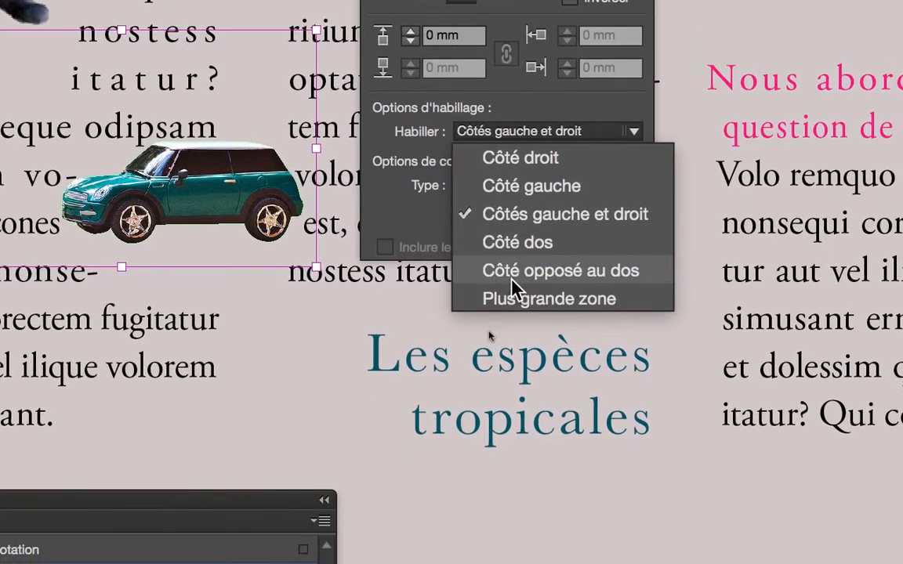
pyautogui.click(516, 299)
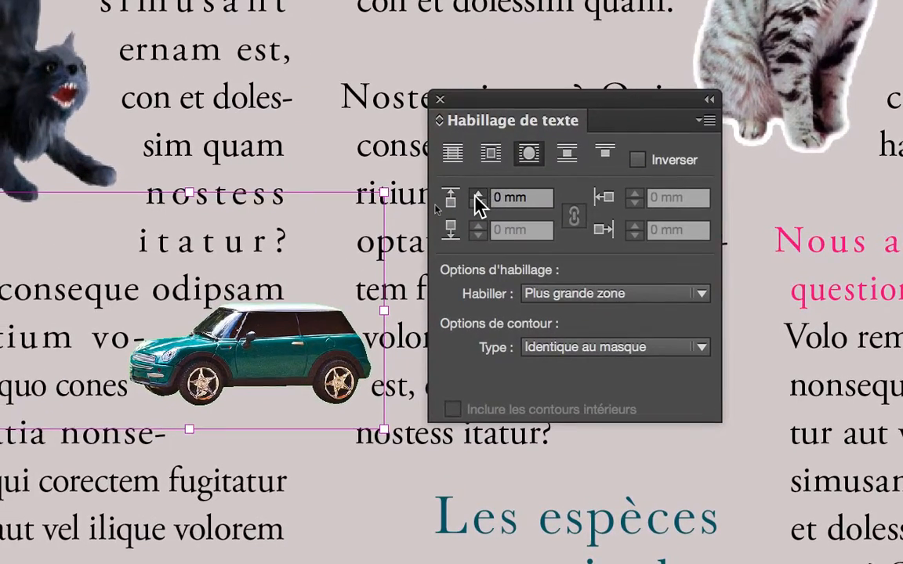
pyautogui.click(425, 126)
pyautogui.click(478, 195)
pyautogui.click(477, 195)
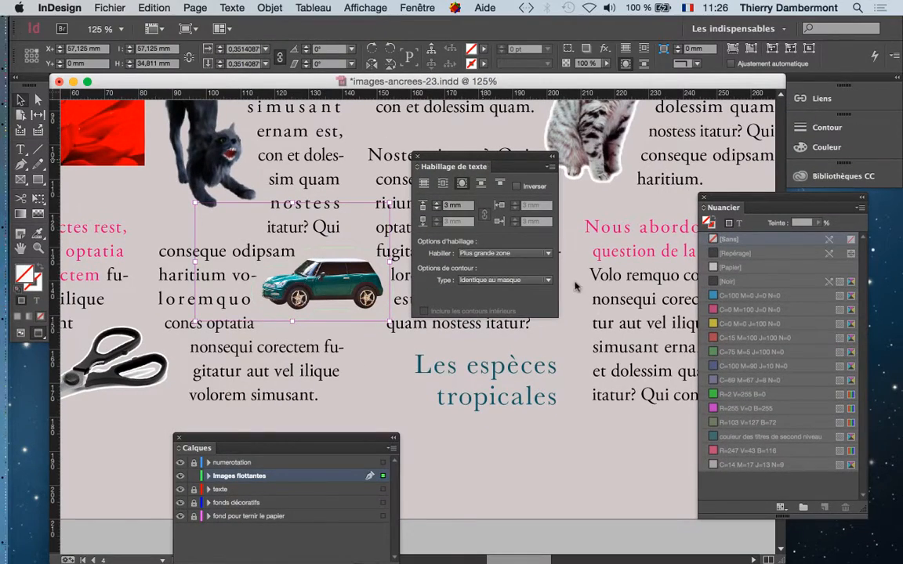
# Step: Clear the text wrap panel off the columns and move the car into the "Nostess itatur?" column, at about X 198 mm, Y 107 mm
pyautogui.moveTo(515, 159); pyautogui.dragTo(607, 422)
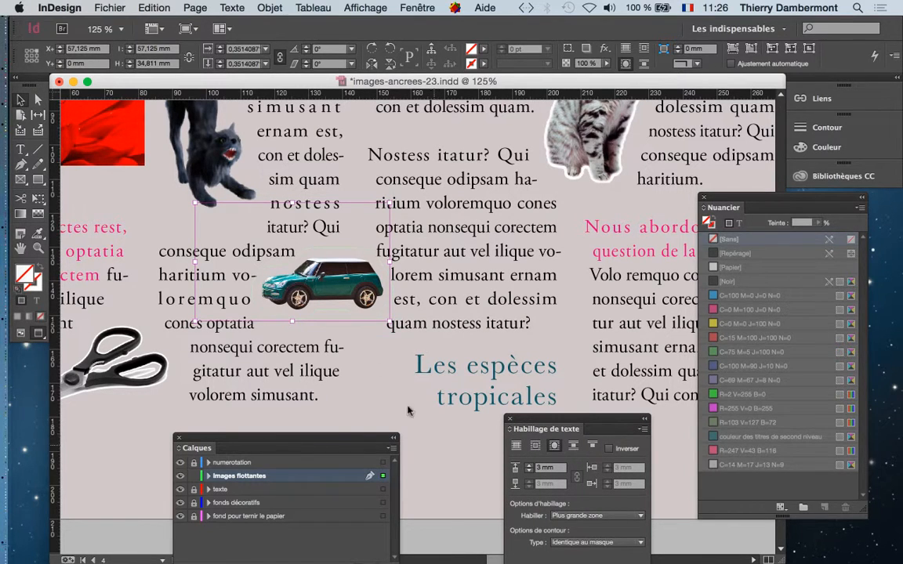
pyautogui.moveTo(345, 319); pyautogui.dragTo(494, 285)
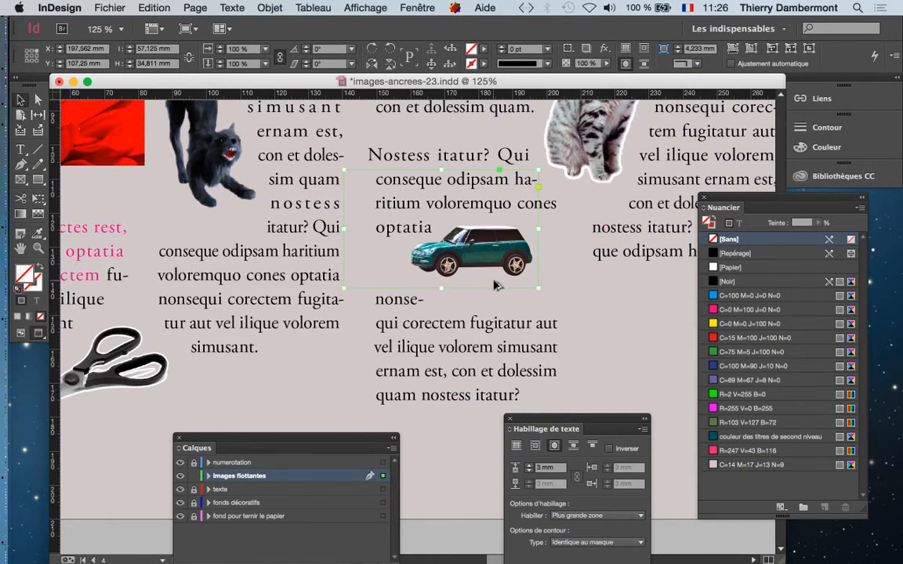
# Step: Enlarge the car together with its frame to about 83.9 mm wide and 51.1 mm high using Free Transform
pyautogui.press('super+0')
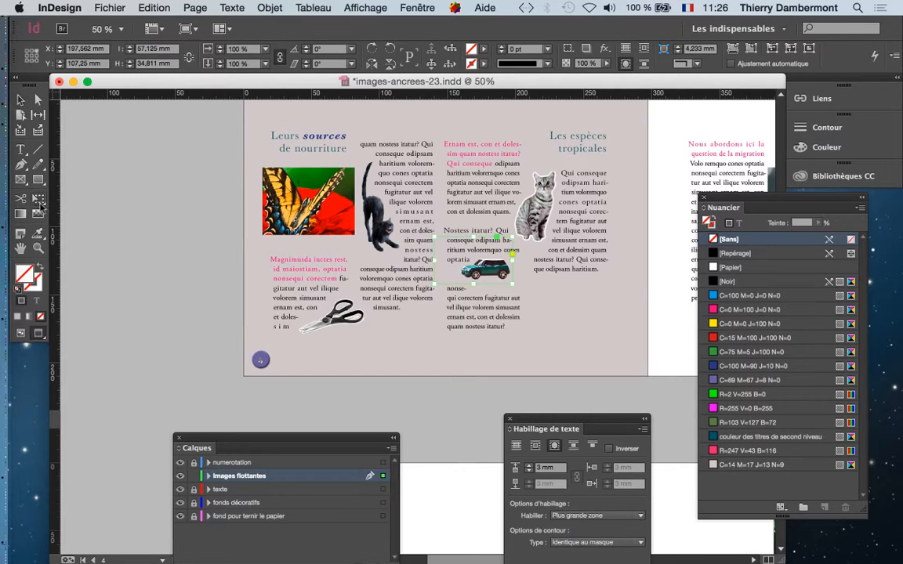
pyautogui.moveTo(512, 285); pyautogui.dragTo(549, 306)
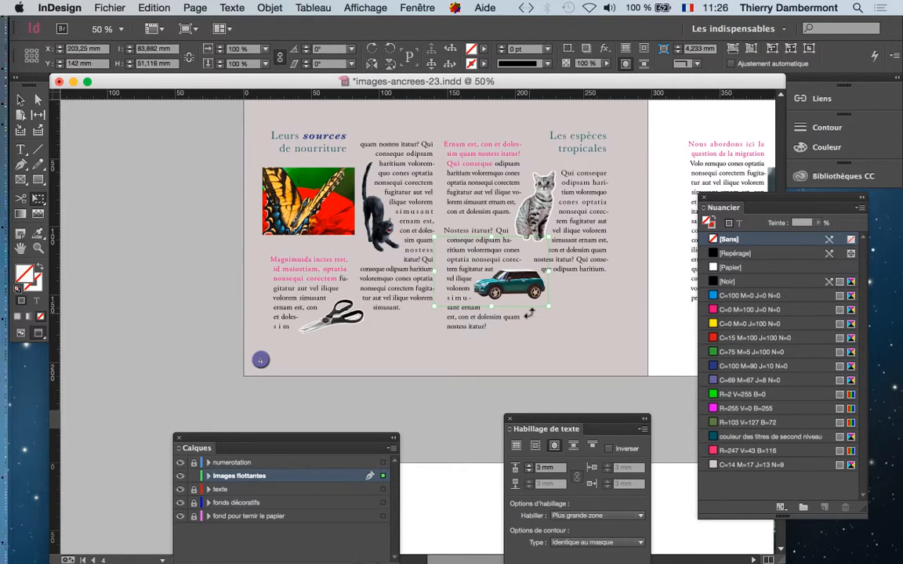
pyautogui.press('super+1')
pyautogui.click(21, 100)
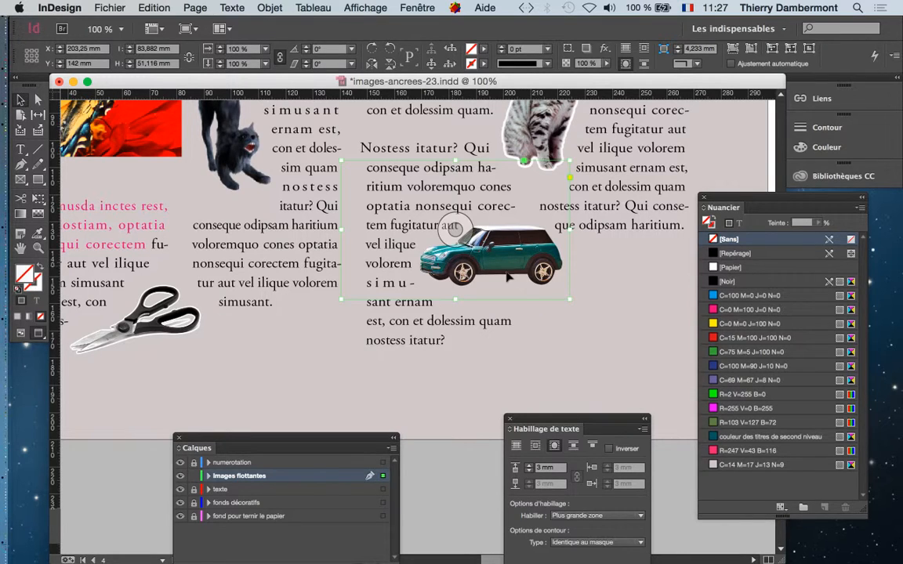
# Step: Examine the car's clipped outline up close along the bonnet, wheels, door and rear, and compare it with the surrounding text
pyautogui.scroll(5, 455, 229)
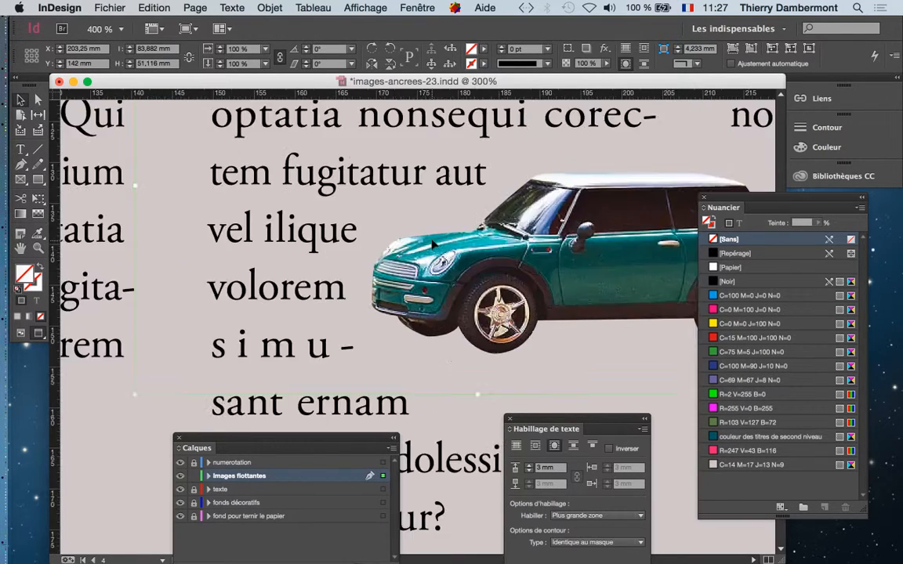
pyautogui.scroll(2, 435, 245)
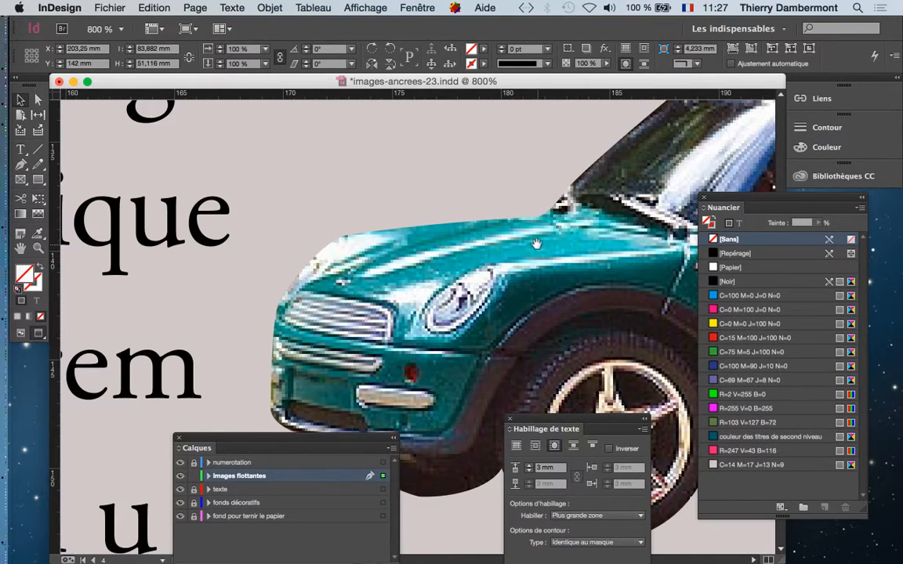
pyautogui.moveTo(536, 244); pyautogui.dragTo(460, 187)
pyautogui.moveTo(516, 285); pyautogui.dragTo(453, 231)
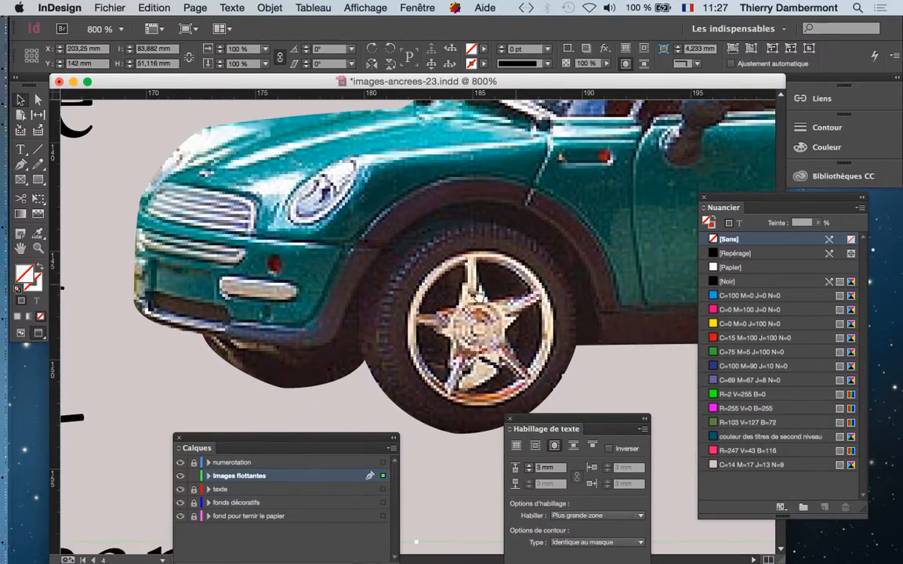
pyautogui.moveTo(580, 289); pyautogui.dragTo(506, 303)
pyautogui.moveTo(641, 294); pyautogui.dragTo(479, 317)
pyautogui.moveTo(694, 289); pyautogui.dragTo(414, 279)
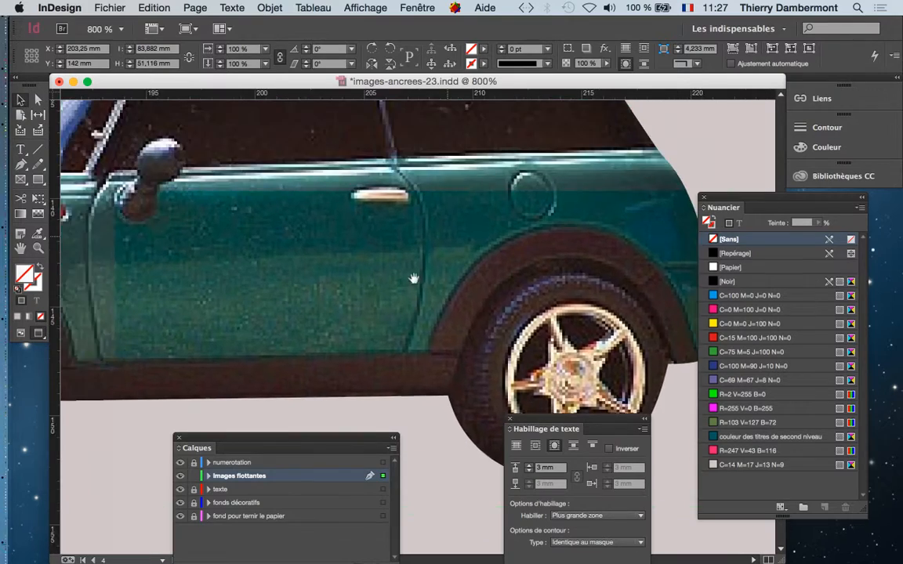
pyautogui.moveTo(257, 172); pyautogui.dragTo(691, 300)
pyautogui.moveTo(507, 276); pyautogui.dragTo(651, 201)
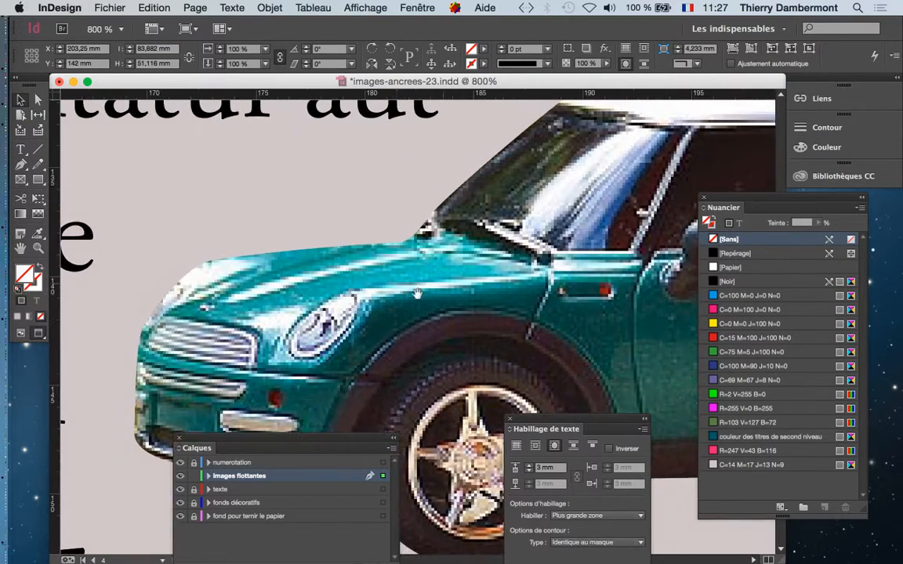
pyautogui.click(417, 328)
pyautogui.scroll(2, 241, 313)
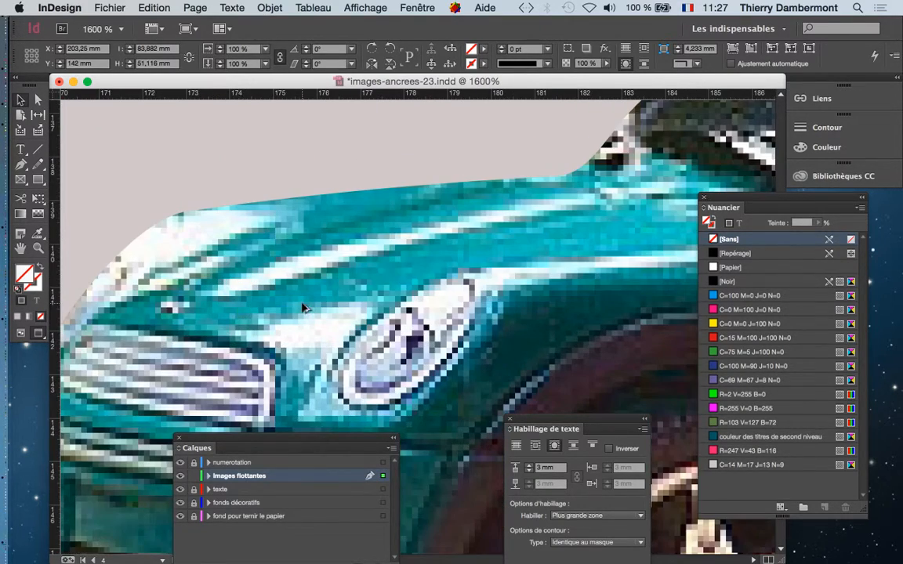
pyautogui.scroll(-2, 304, 308)
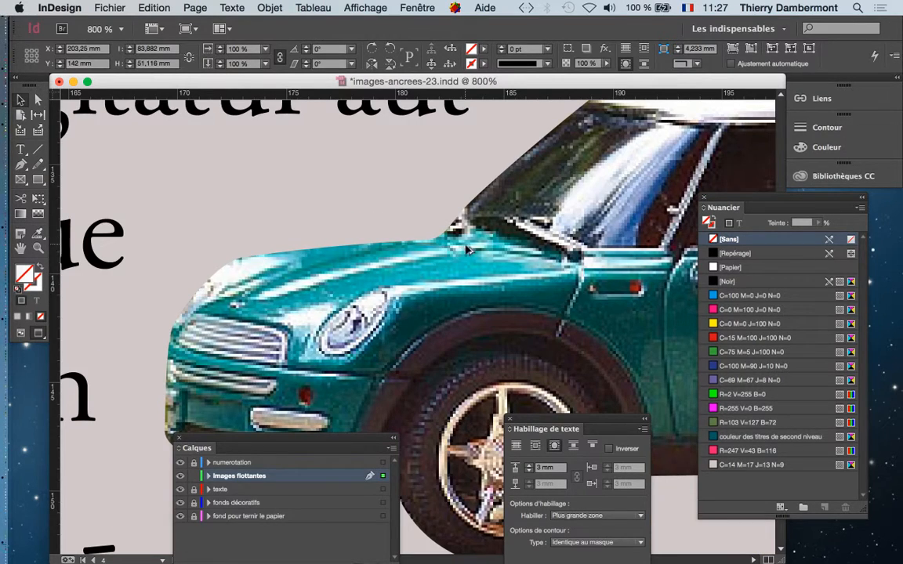
pyautogui.scroll(-3, 458, 253)
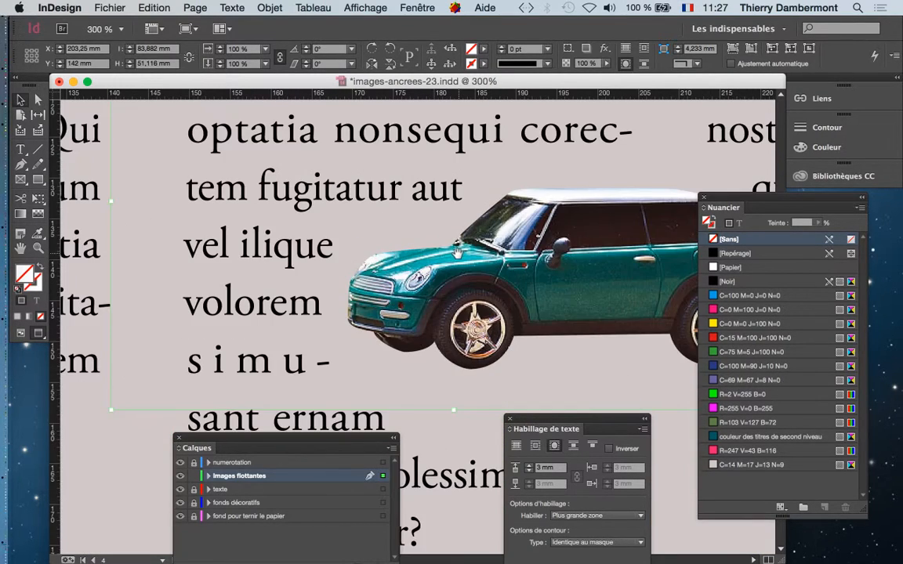
pyautogui.scroll(-1, 457, 252)
pyautogui.moveTo(576, 327); pyautogui.dragTo(459, 276)
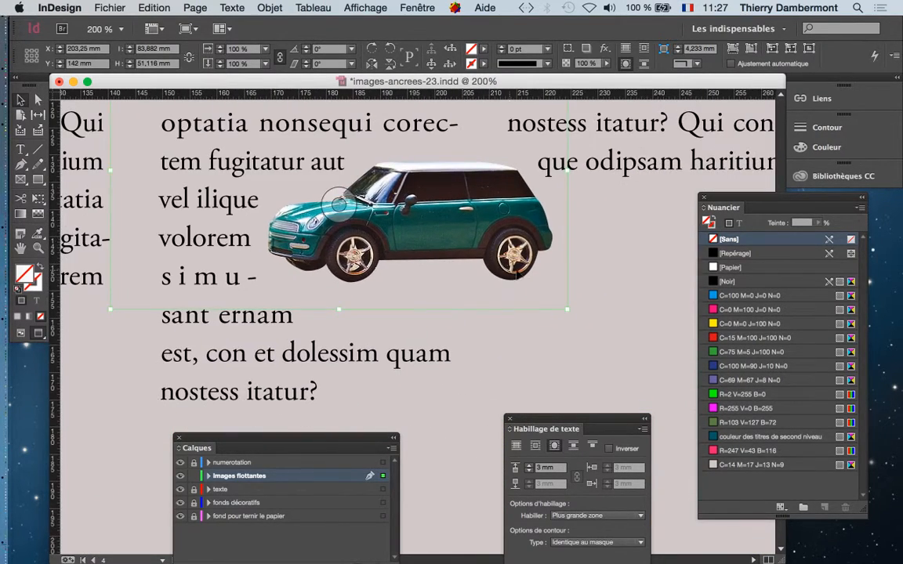
pyautogui.scroll(4, 514, 271)
pyautogui.scroll(-3, 505, 305)
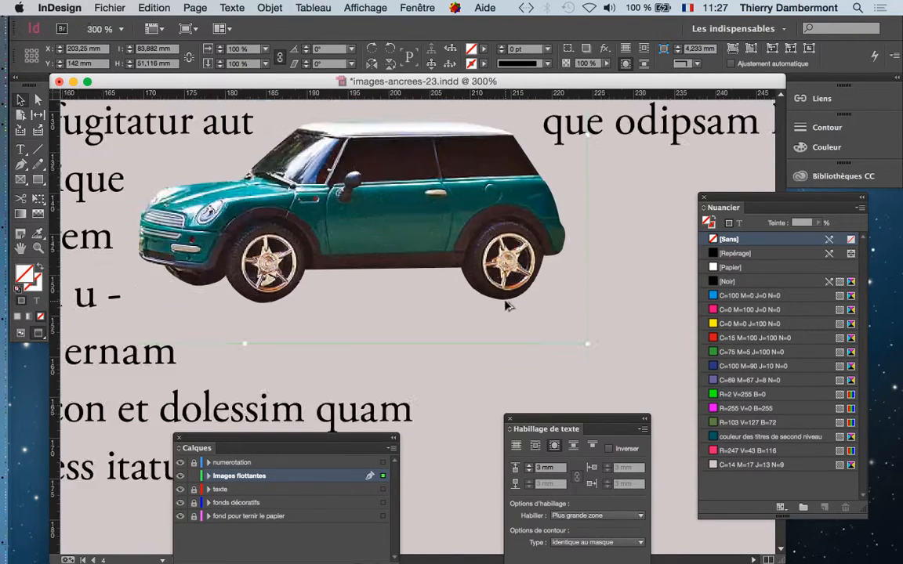
pyautogui.scroll(-1, 381, 294)
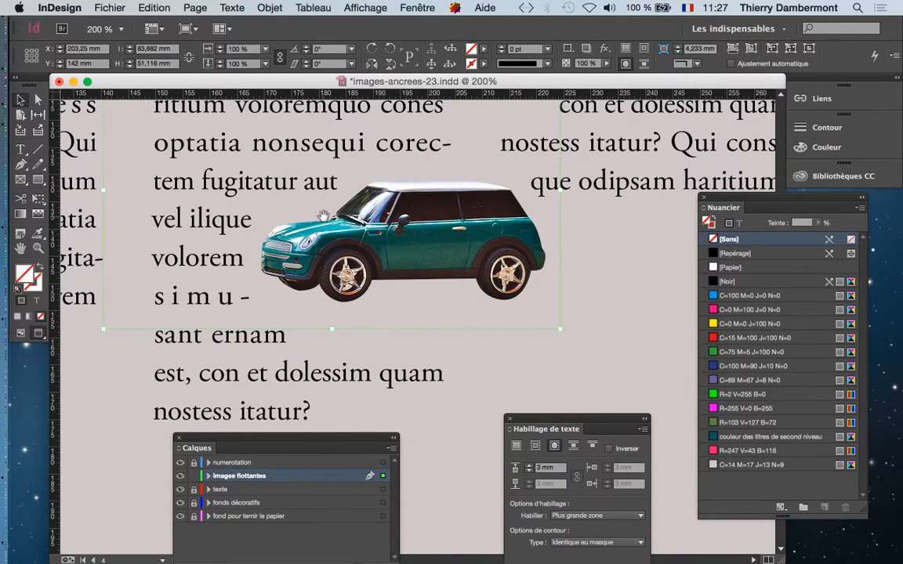
pyautogui.scroll(6, 324, 215)
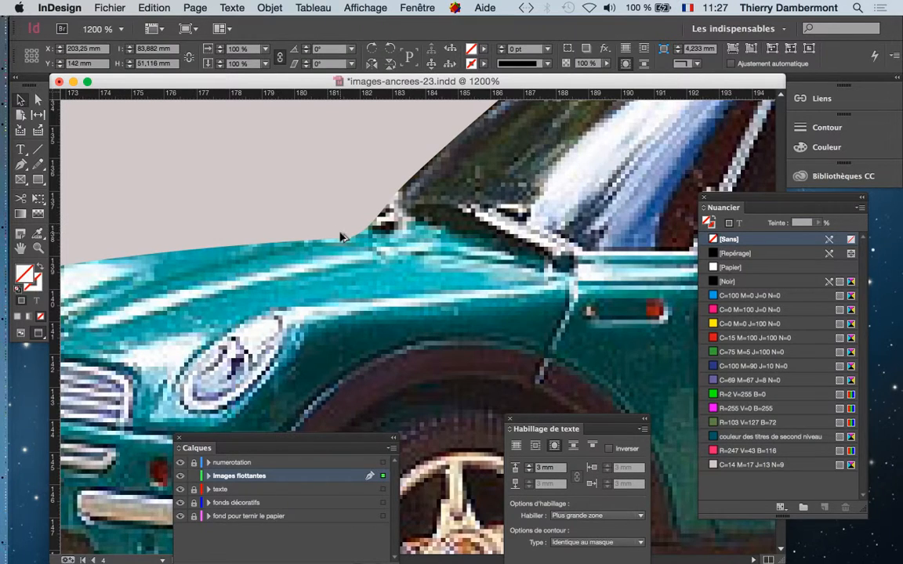
# Step: Set the display performance to Affichage de qualité supérieure and inspect the car's edges
pyautogui.scroll(-2, 341, 237)
pyautogui.click(362, 8)
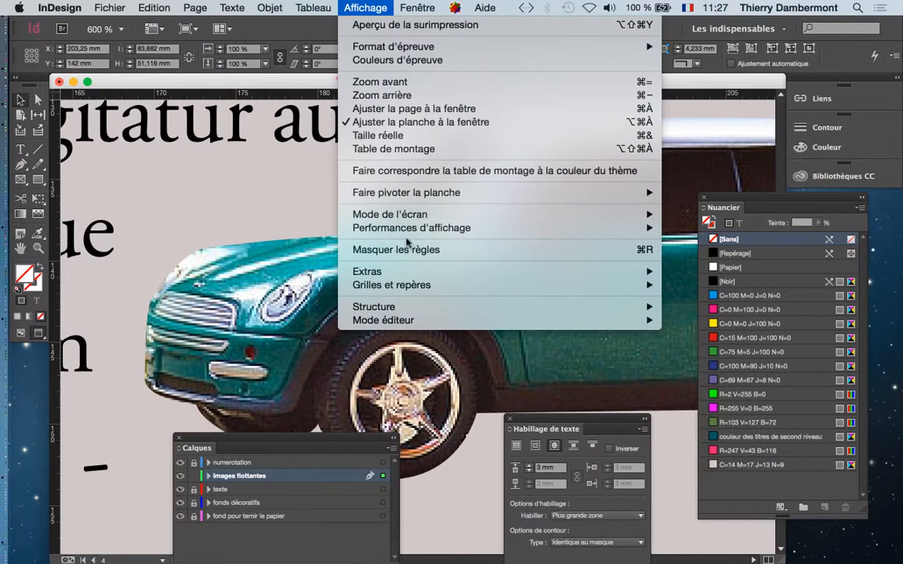
pyautogui.moveTo(402, 227)
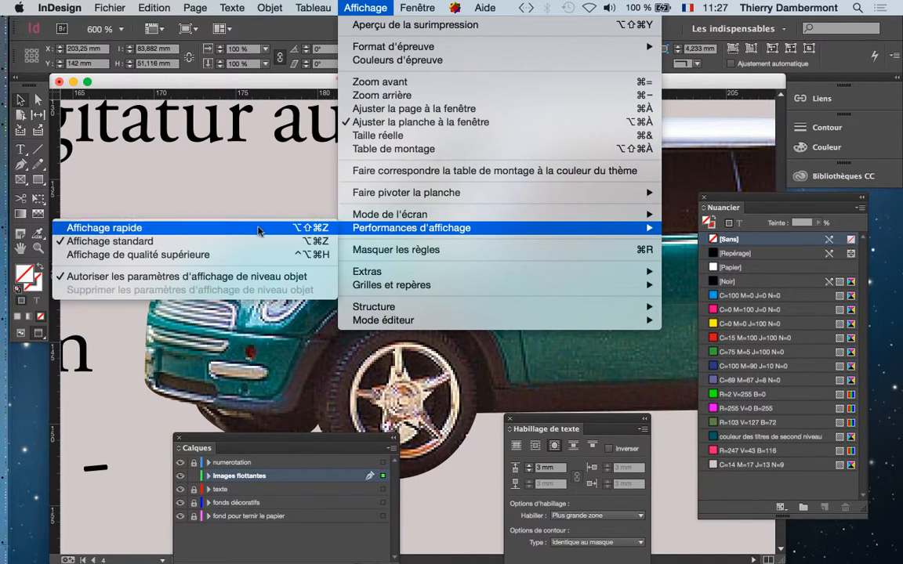
pyautogui.click(243, 256)
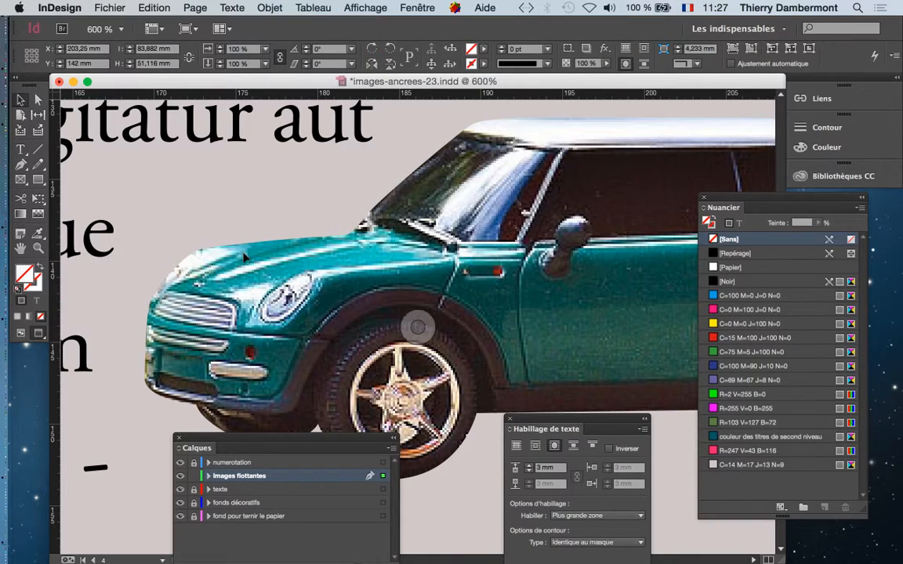
pyautogui.scroll(2, 354, 266)
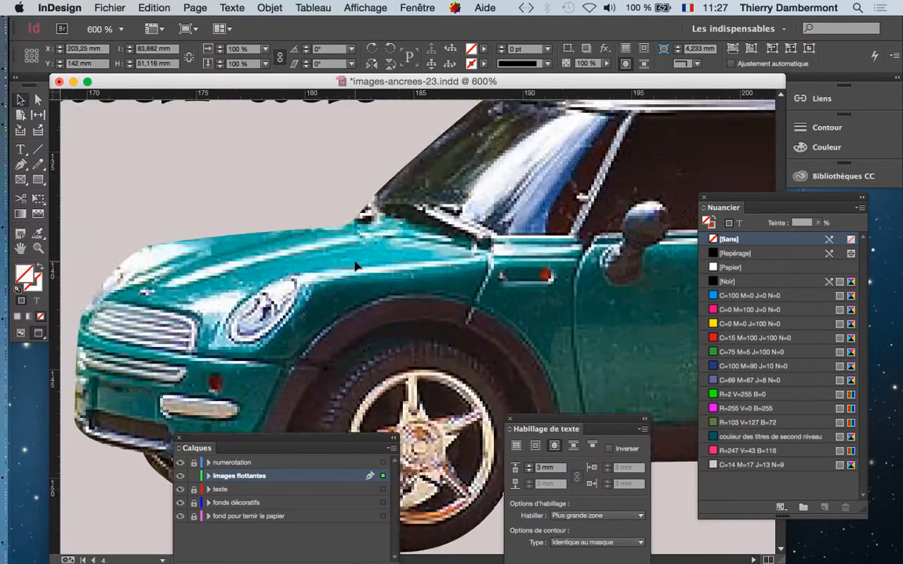
pyautogui.scroll(-3, 354, 267)
pyautogui.scroll(-2, 355, 266)
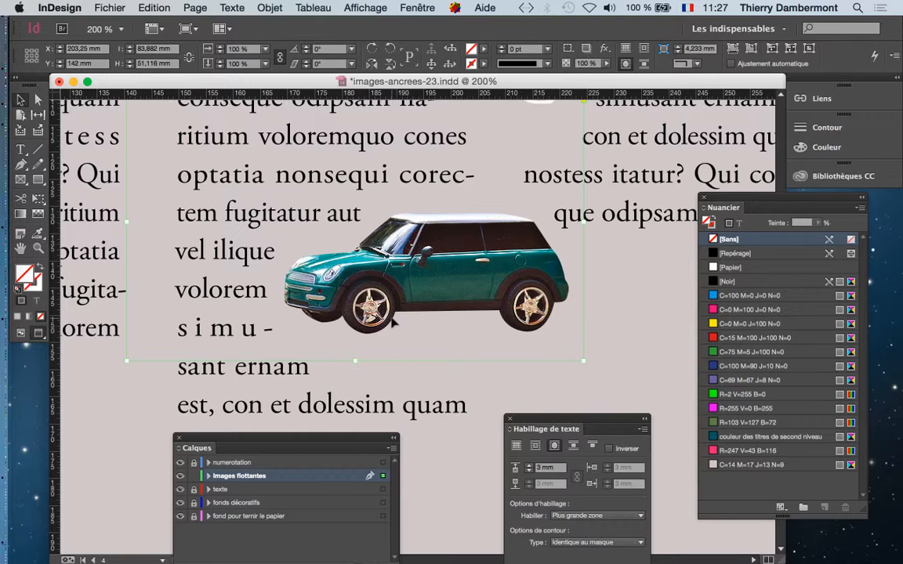
# Step: Try the car at the foot of page 4's second column and at the top of its third, about X 211 mm, Y 4 mm
pyautogui.scroll(-3, 460, 322)
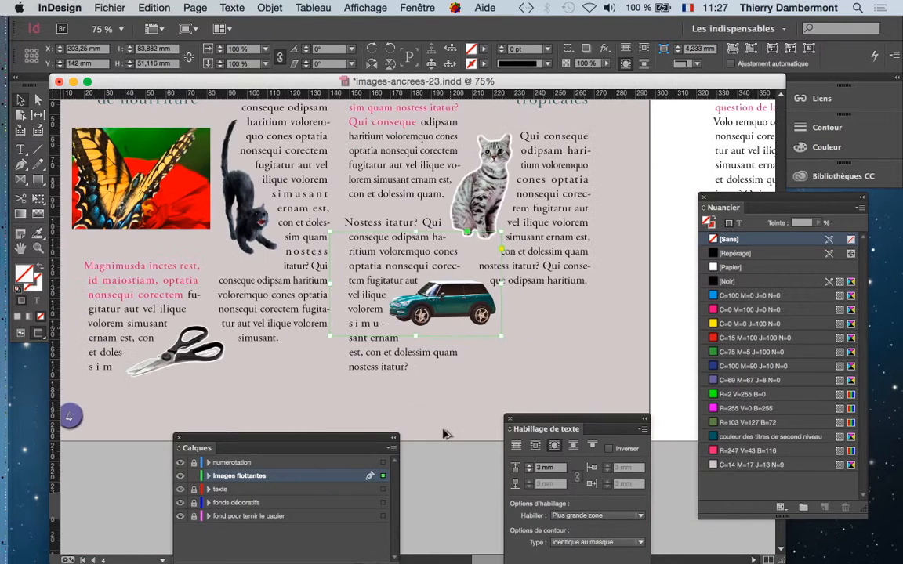
pyautogui.scroll(-1, 443, 433)
pyautogui.click(453, 458)
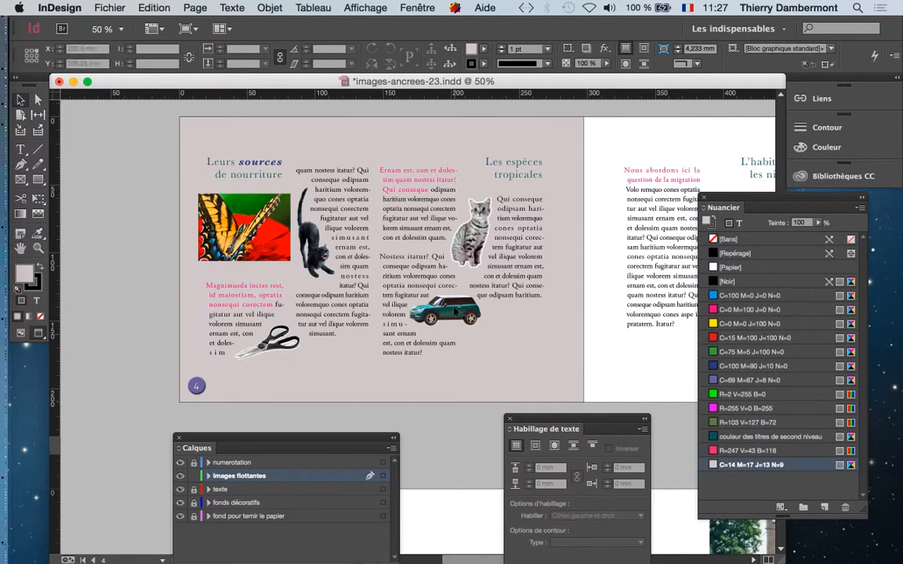
pyautogui.moveTo(454, 310); pyautogui.dragTo(379, 326)
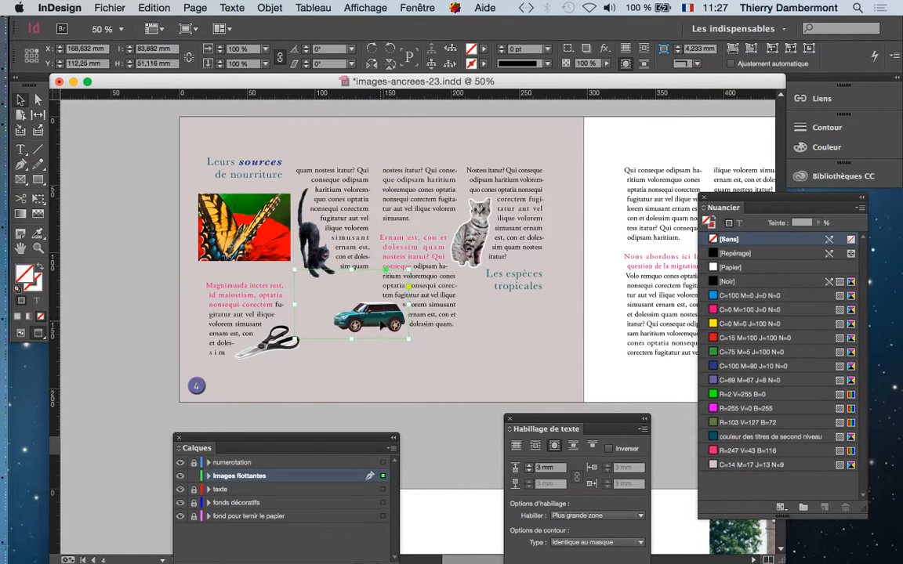
pyautogui.moveTo(382, 324); pyautogui.dragTo(441, 179)
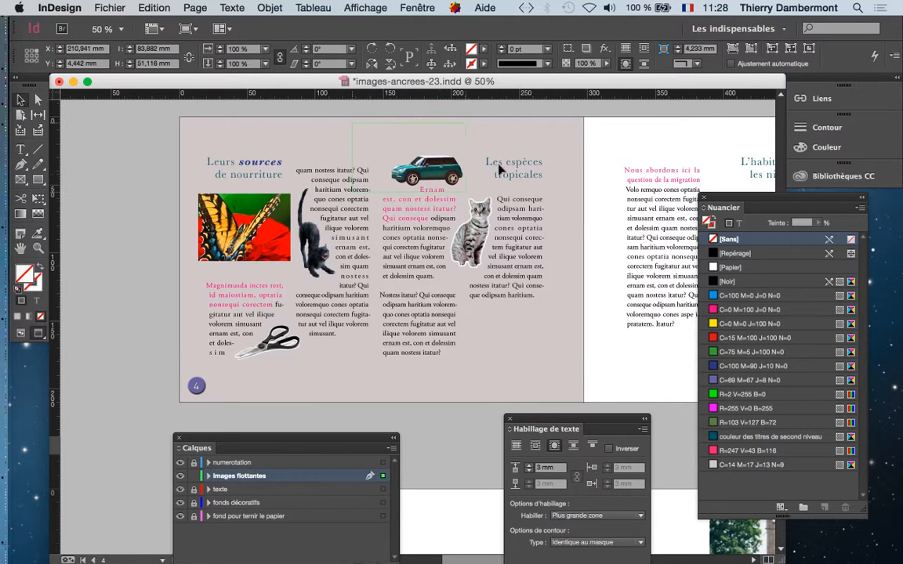
# Step: Try the car on page 5 over the first column, the column beside the parrot, and the last column's lower text
pyautogui.moveTo(499, 168); pyautogui.dragTo(656, 190)
pyautogui.hscroll(10, 625, 249)
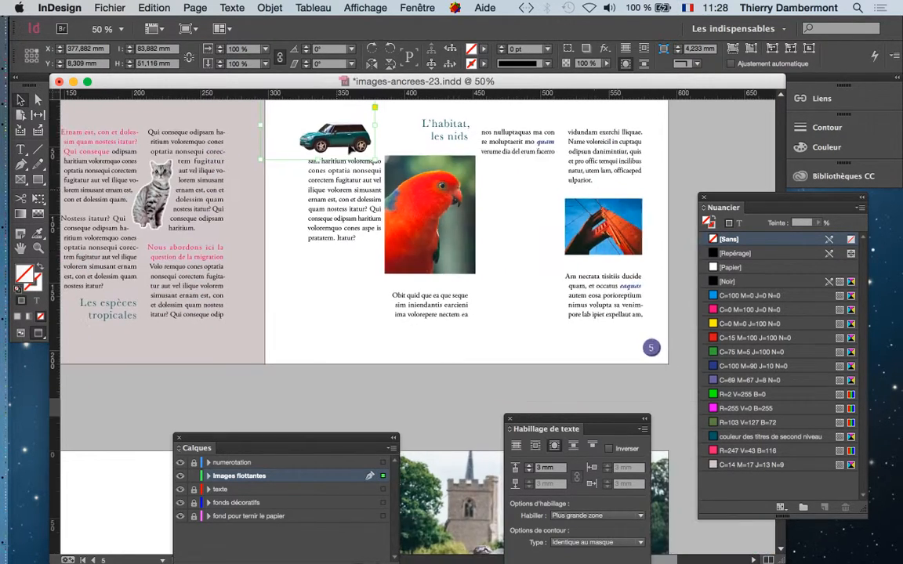
pyautogui.moveTo(384, 157); pyautogui.dragTo(557, 163)
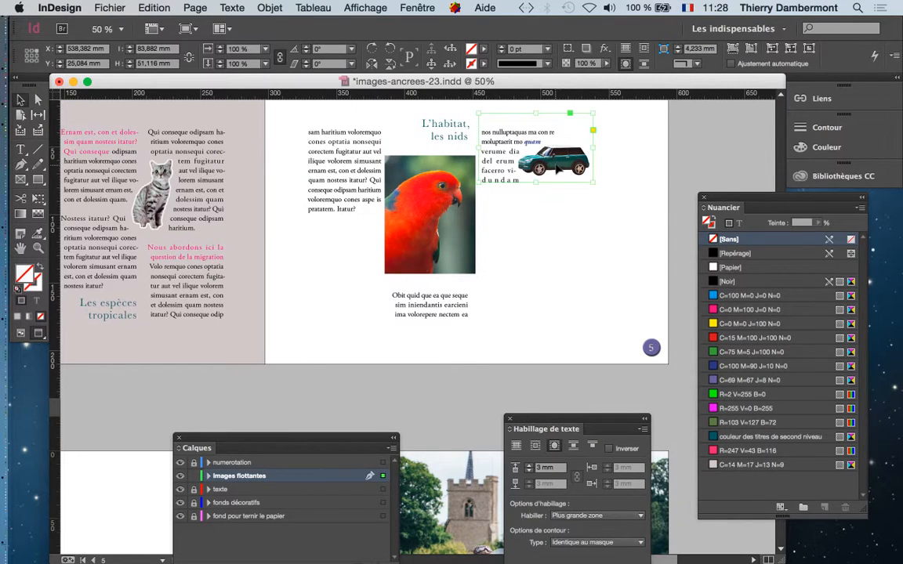
pyautogui.moveTo(407, 206); pyautogui.dragTo(589, 318)
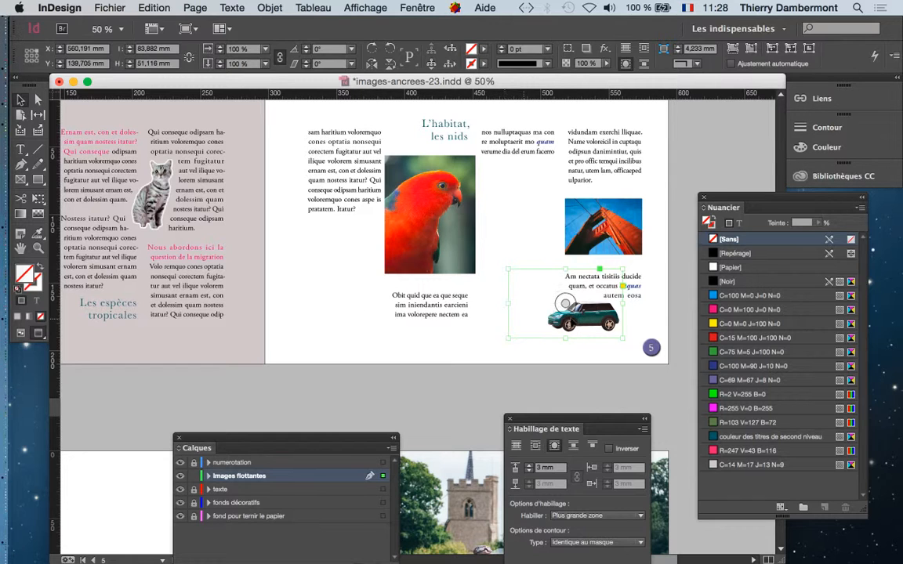
# Step: Move the car to the foot of page 4's last column, at about X 287 mm, Y 142 mm, and deselect it
pyautogui.moveTo(399, 321); pyautogui.dragTo(232, 327)
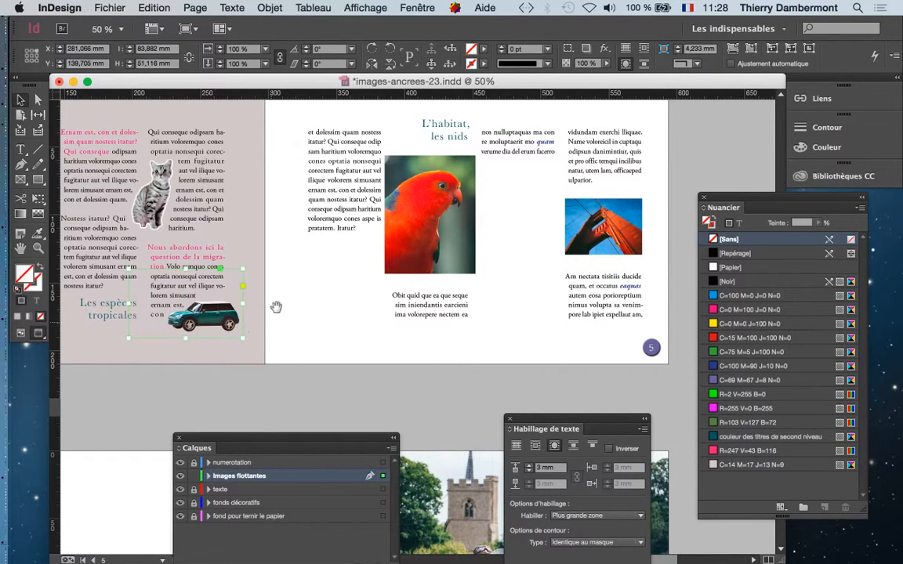
pyautogui.moveTo(365, 273); pyautogui.dragTo(635, 224)
pyautogui.scroll(2, 459, 293)
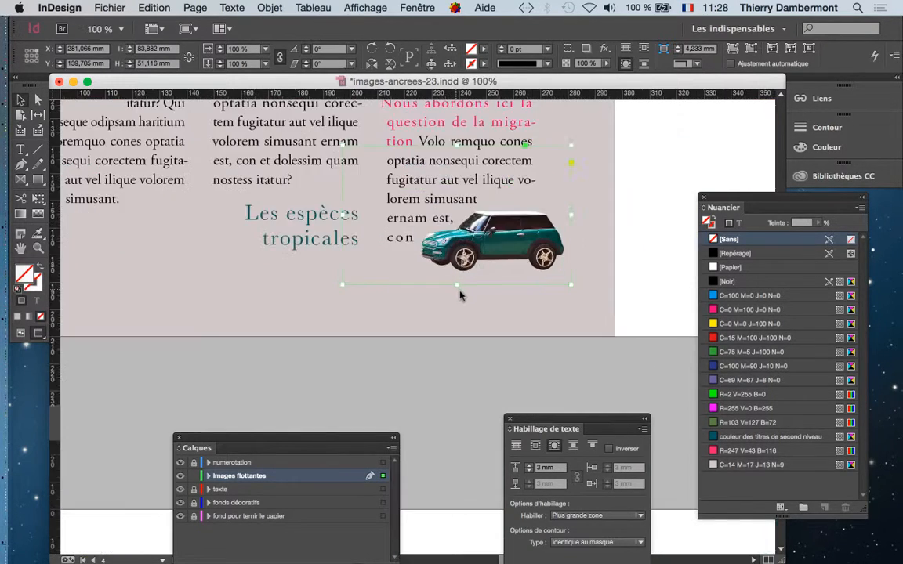
pyautogui.moveTo(497, 272); pyautogui.dragTo(514, 279)
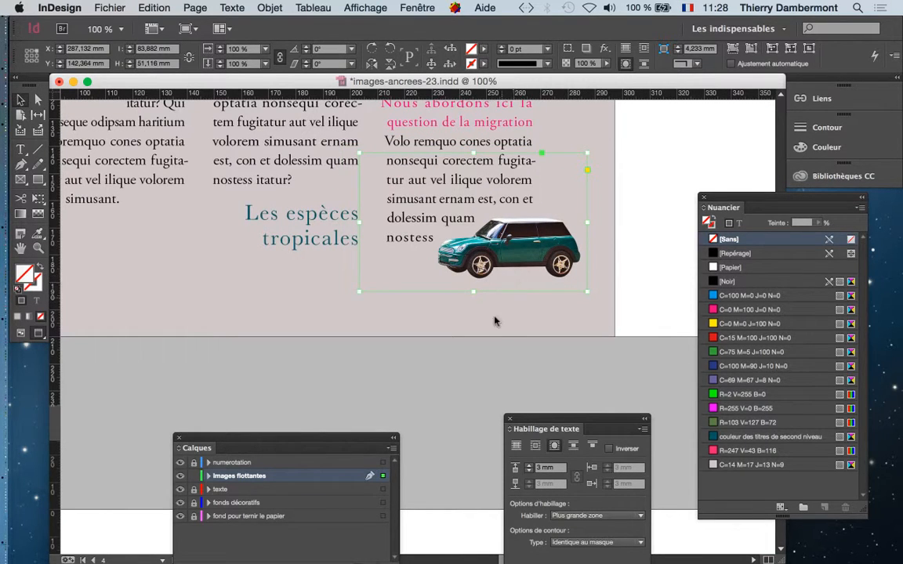
pyautogui.click(495, 321)
pyautogui.scroll(-1, 487, 358)
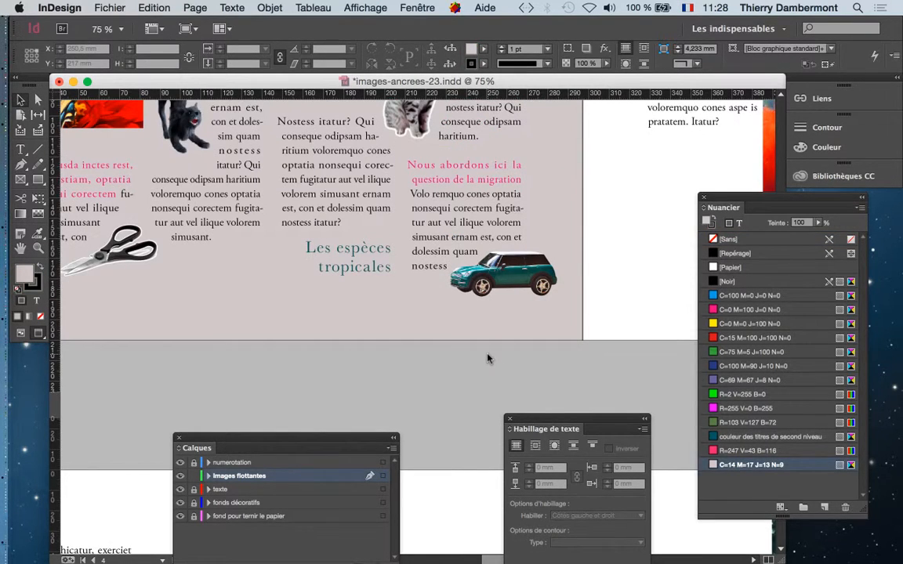
# Step: Start saving a copy of the document in Dossier images-ancrees-19, placing the cursor after the number in the file name
pyautogui.click(108, 7)
pyautogui.click(162, 131)
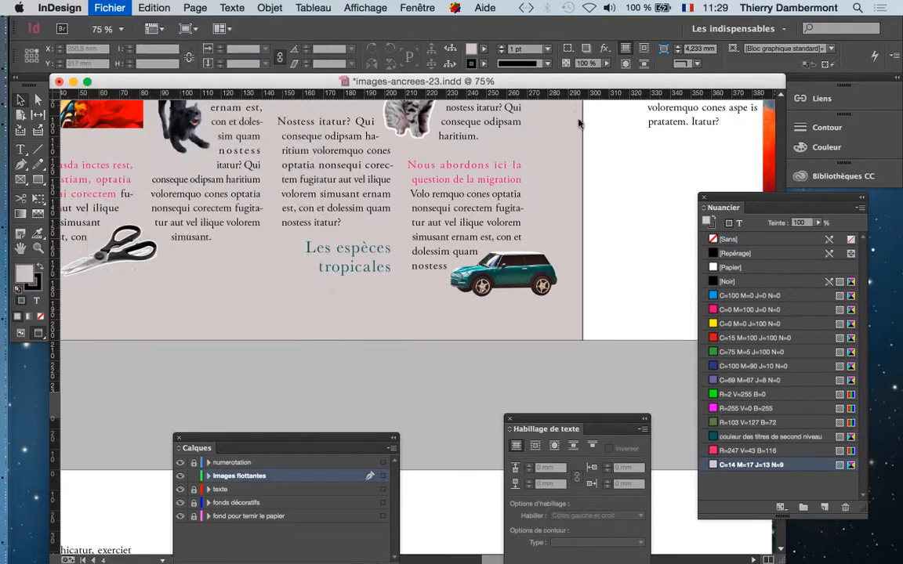
pyautogui.click(482, 57)
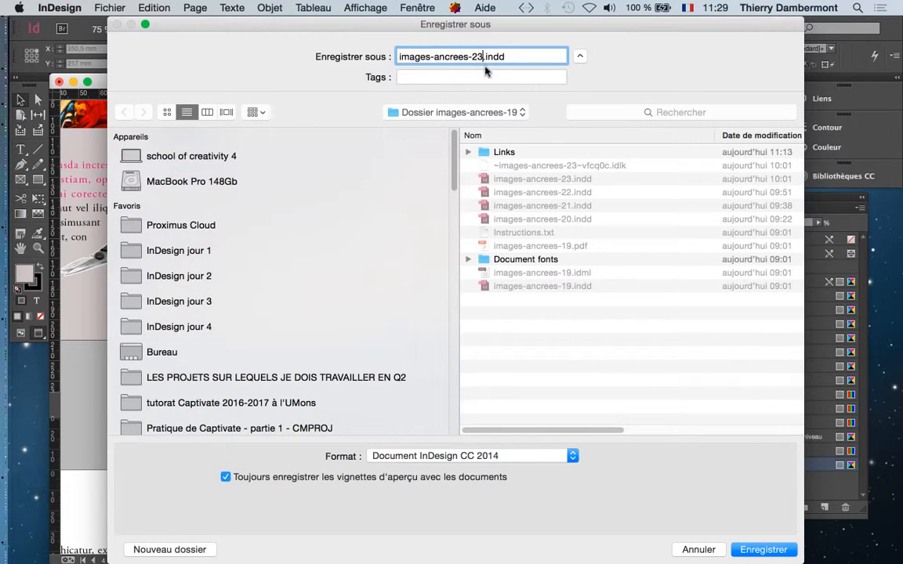